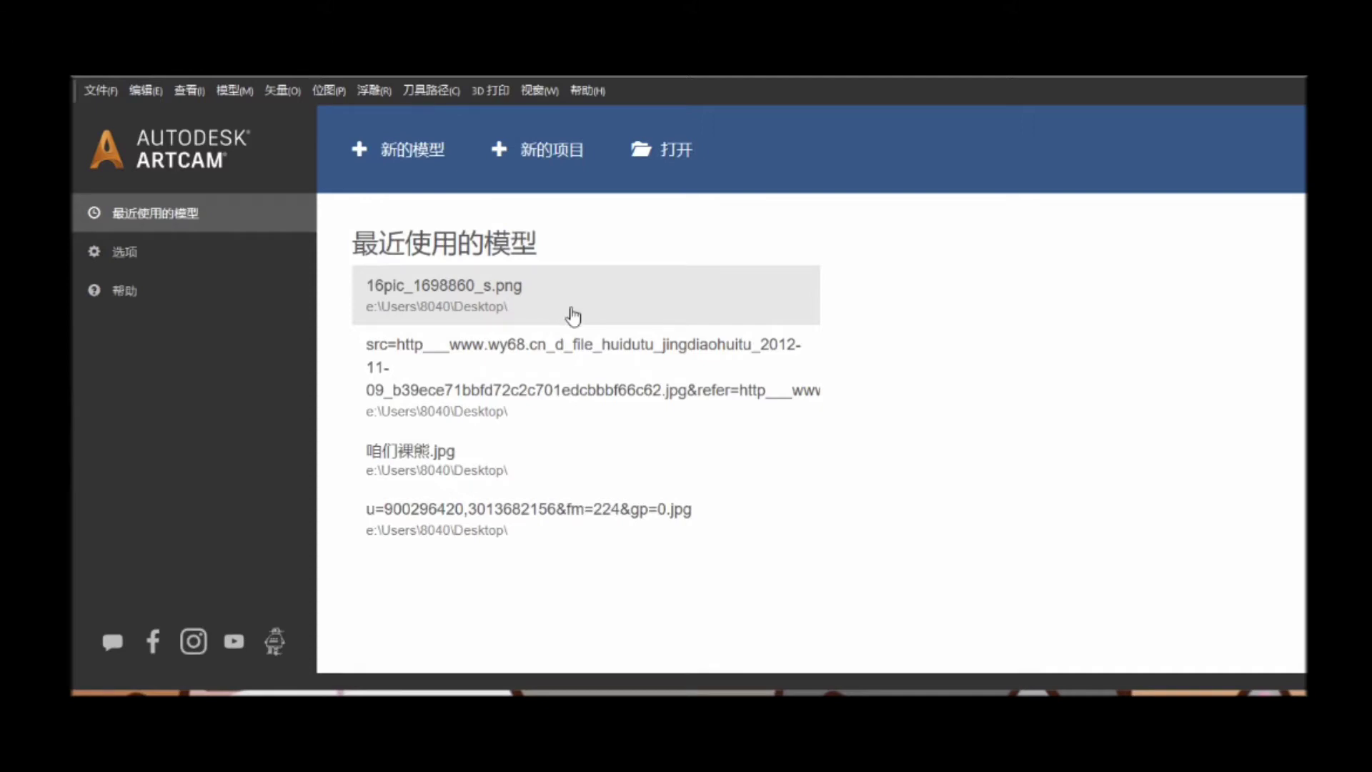
Open the recent image 16pic_1698860_s.png as a model 80 mm high, with a centred origin and a 2 mm Z height.
{"action": "left_click", "coordinate": [573, 316]}
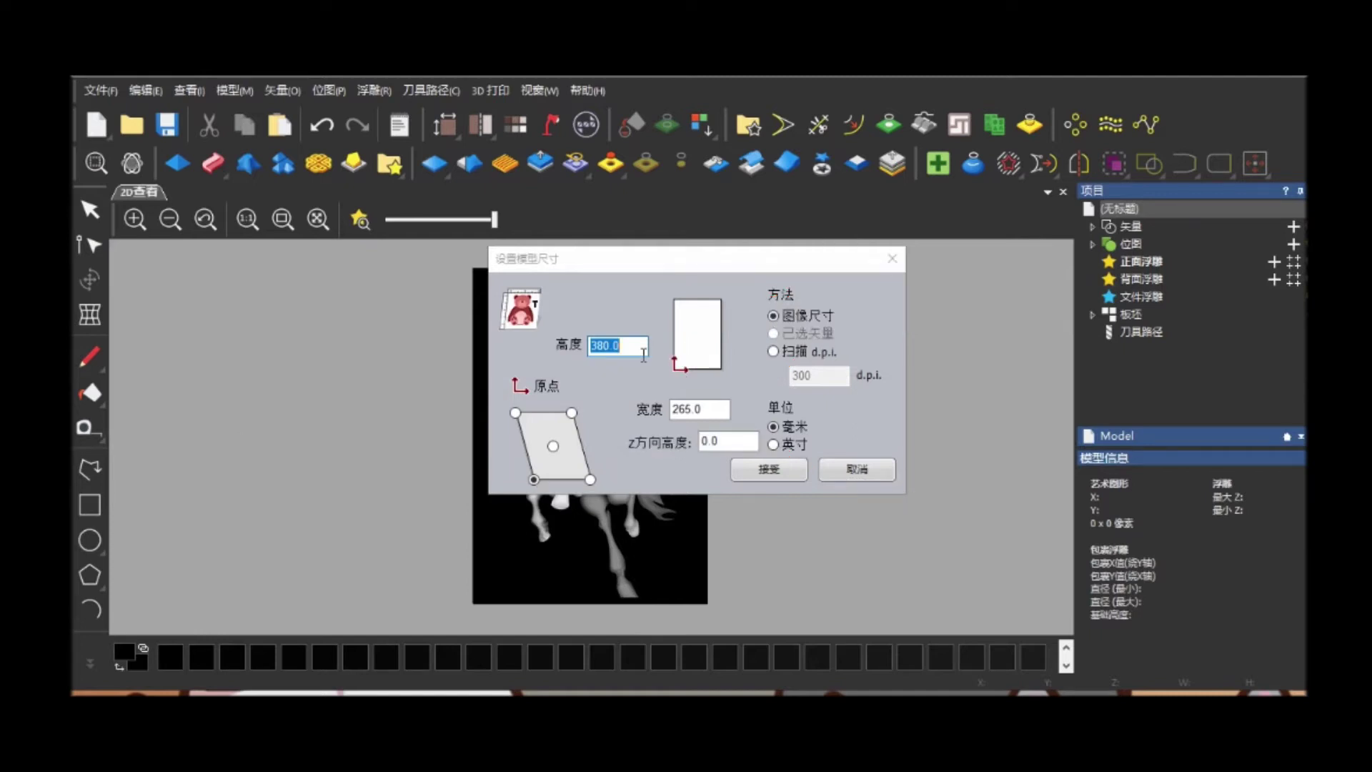
{"action": "type", "text": "80"}
{"action": "key", "text": "Tab"}
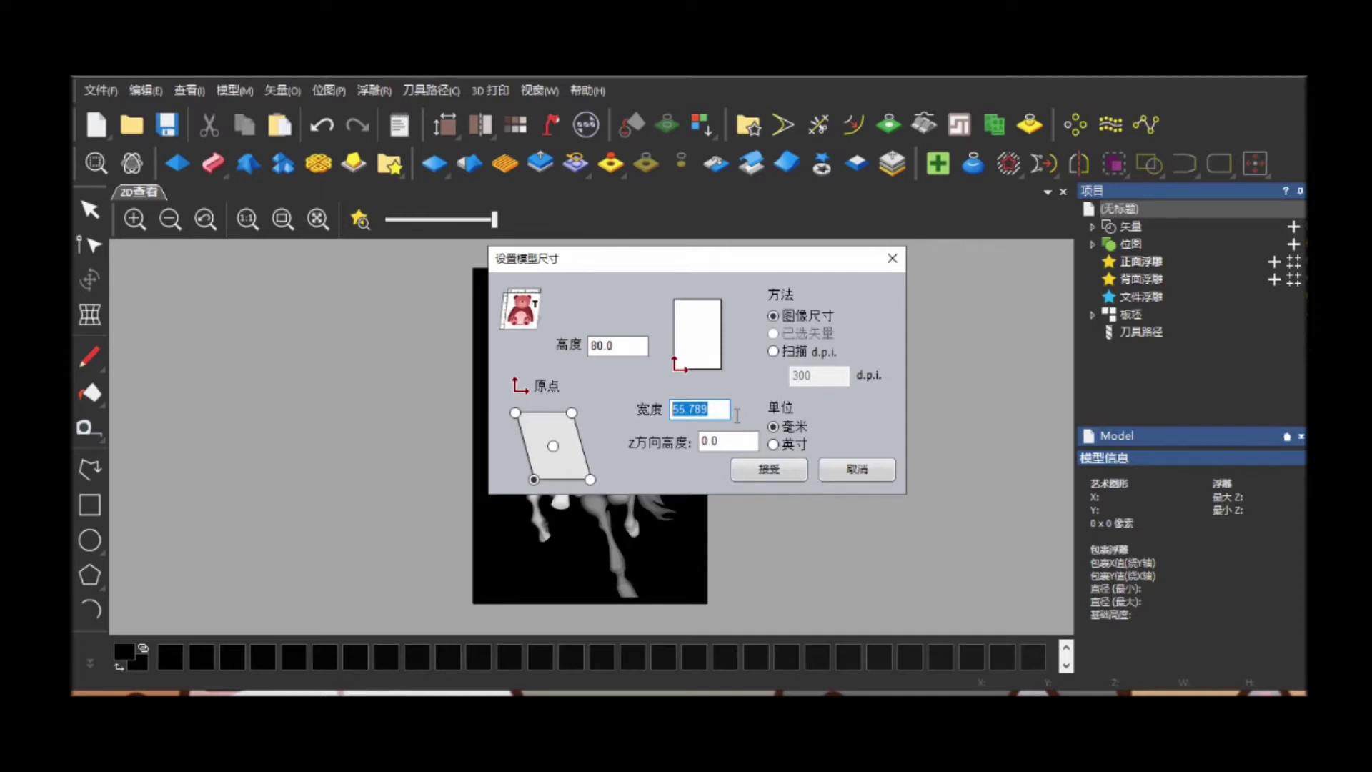
{"action": "left_click", "coordinate": [552, 446]}
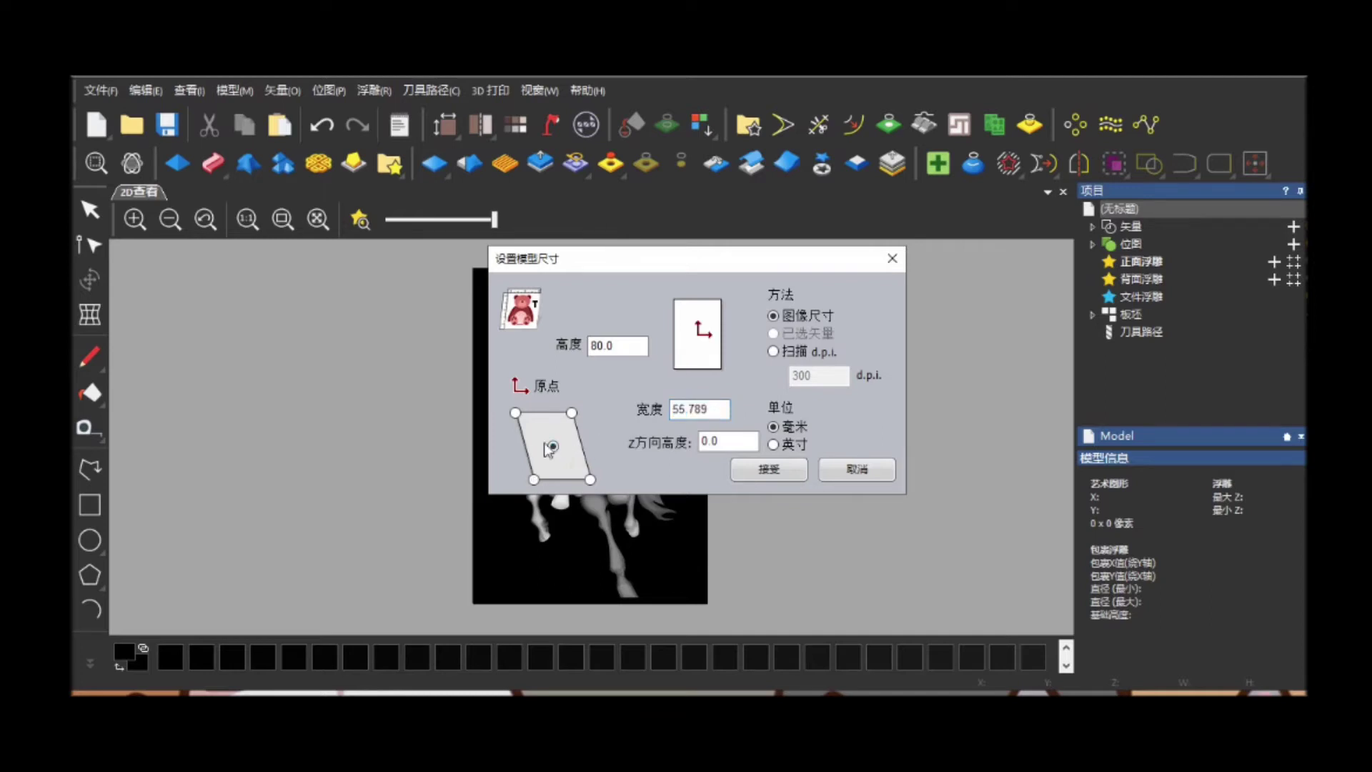
{"action": "left_click_drag", "start_coordinate": [736, 443], "coordinate": [636, 448]}
{"action": "type", "text": "2"}
{"action": "left_click", "coordinate": [785, 470]}
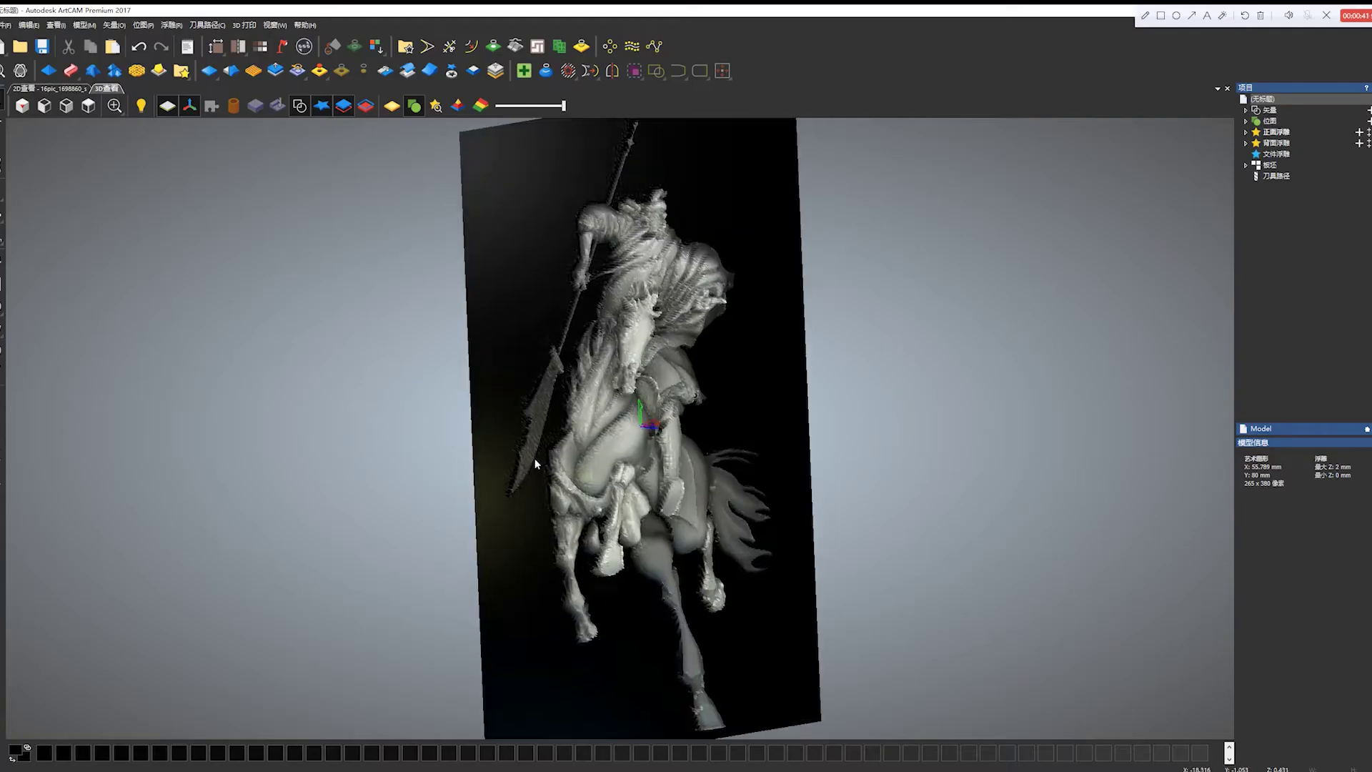
Smooth the whole relief by applying single smoothing passes repeatedly.
{"action": "mouse_move", "coordinate": [535, 457]}
{"action": "left_mouse_down"}
{"action": "mouse_move", "coordinate": [314, 440]}
{"action": "mouse_move", "coordinate": [533, 437]}
{"action": "left_mouse_up"}
{"action": "scroll", "coordinate": [712, 359], "scroll_direction": "down", "scroll_amount": 3}
{"action": "scroll", "coordinate": [650, 395], "scroll_direction": "up", "scroll_amount": 3}
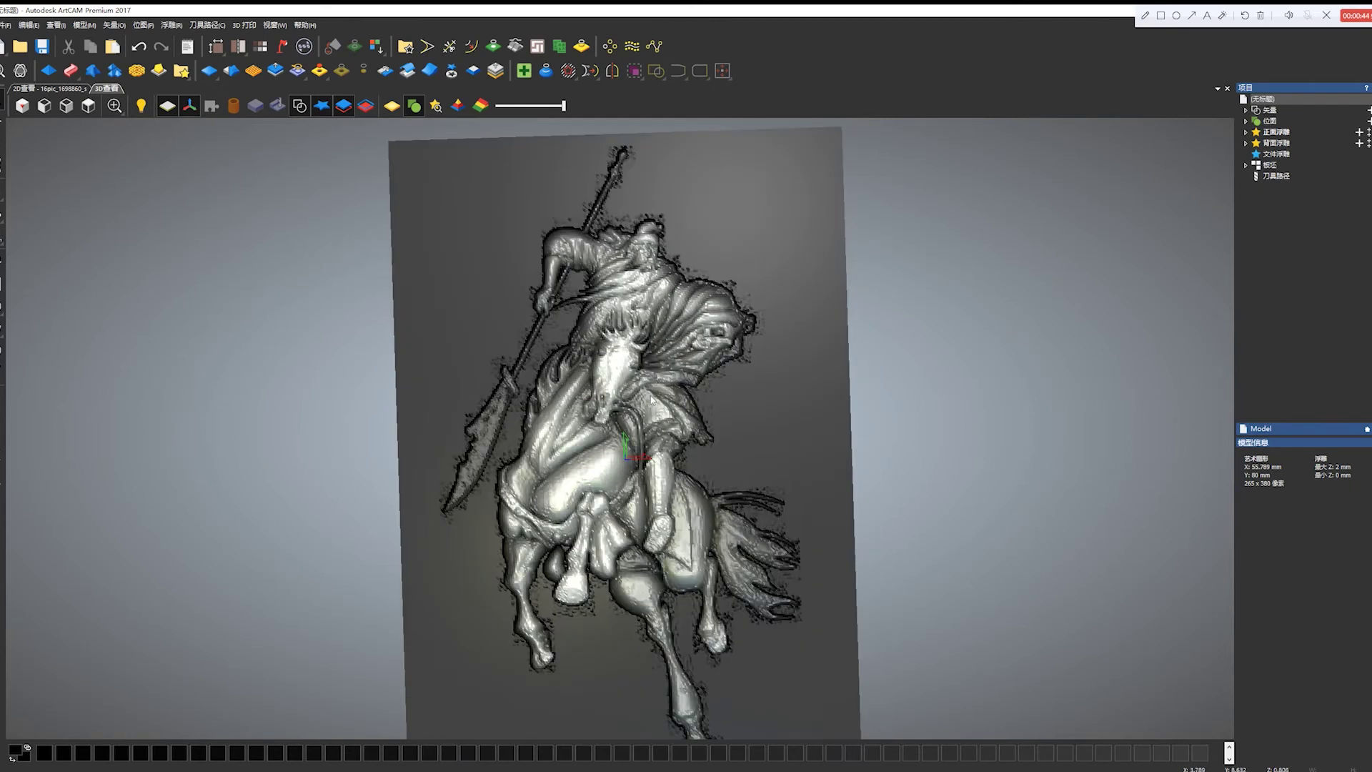
{"action": "left_click", "coordinate": [206, 25]}
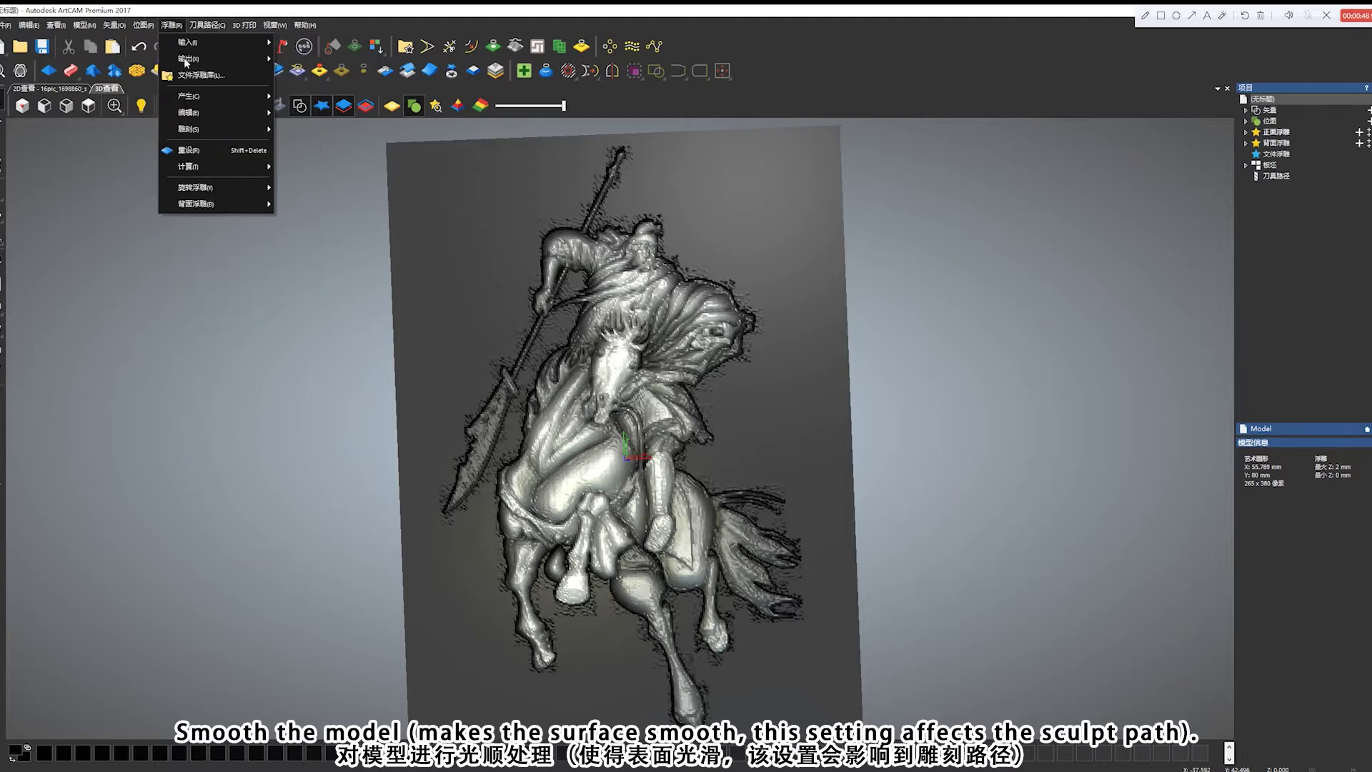
{"action": "mouse_move", "coordinate": [215, 128]}
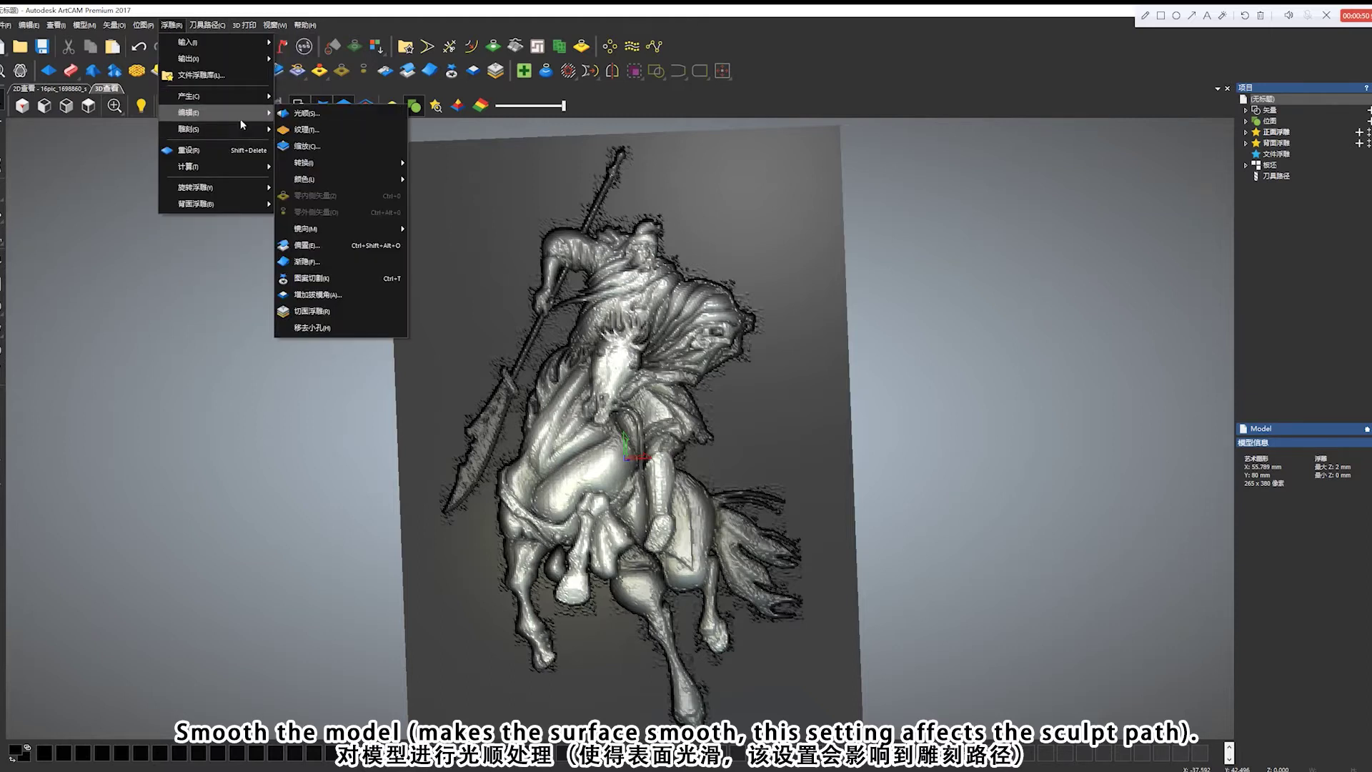
{"action": "left_click", "coordinate": [306, 114]}
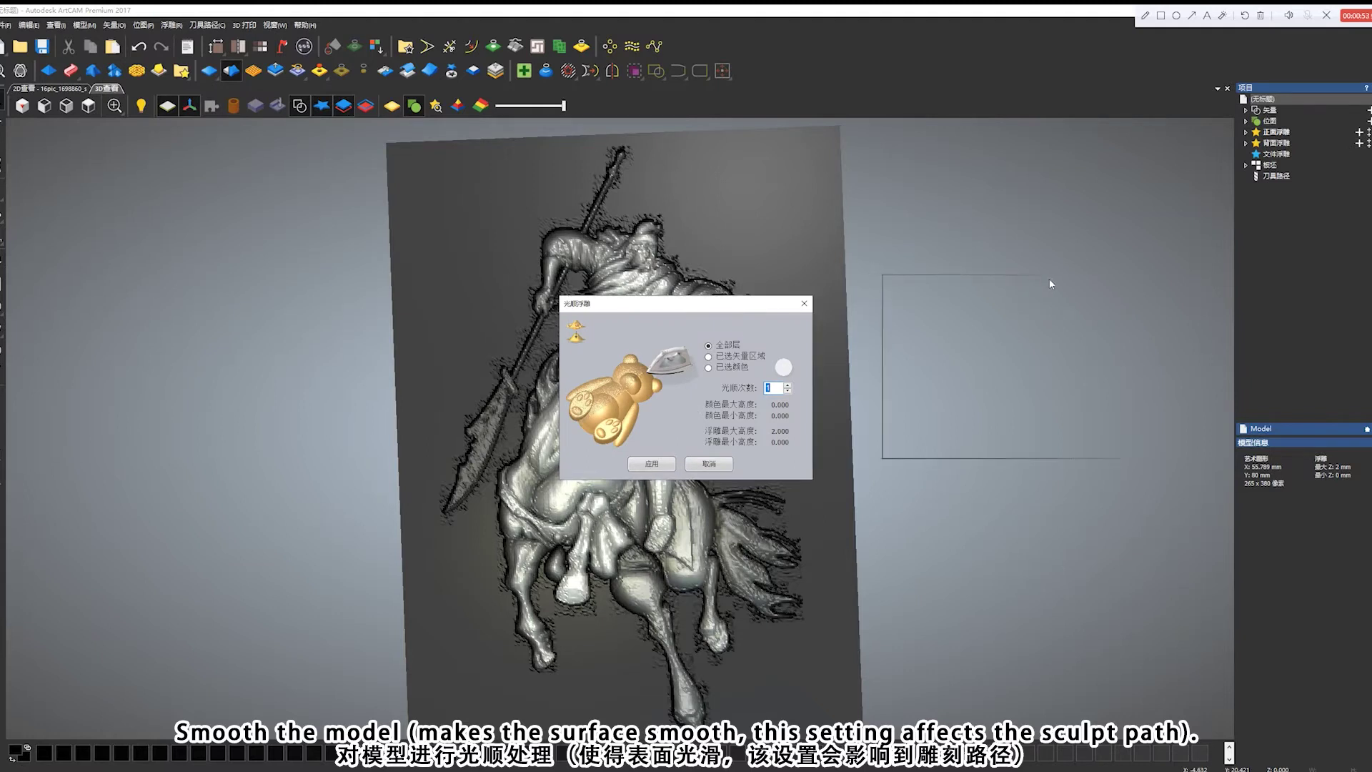
{"action": "left_click_drag", "start_coordinate": [1049, 283], "coordinate": [1049, 284]}
{"action": "left_click", "coordinate": [977, 444]}
{"action": "left_click", "coordinate": [977, 444]}
{"action": "left_click_drag", "start_coordinate": [721, 500], "coordinate": [696, 513]}
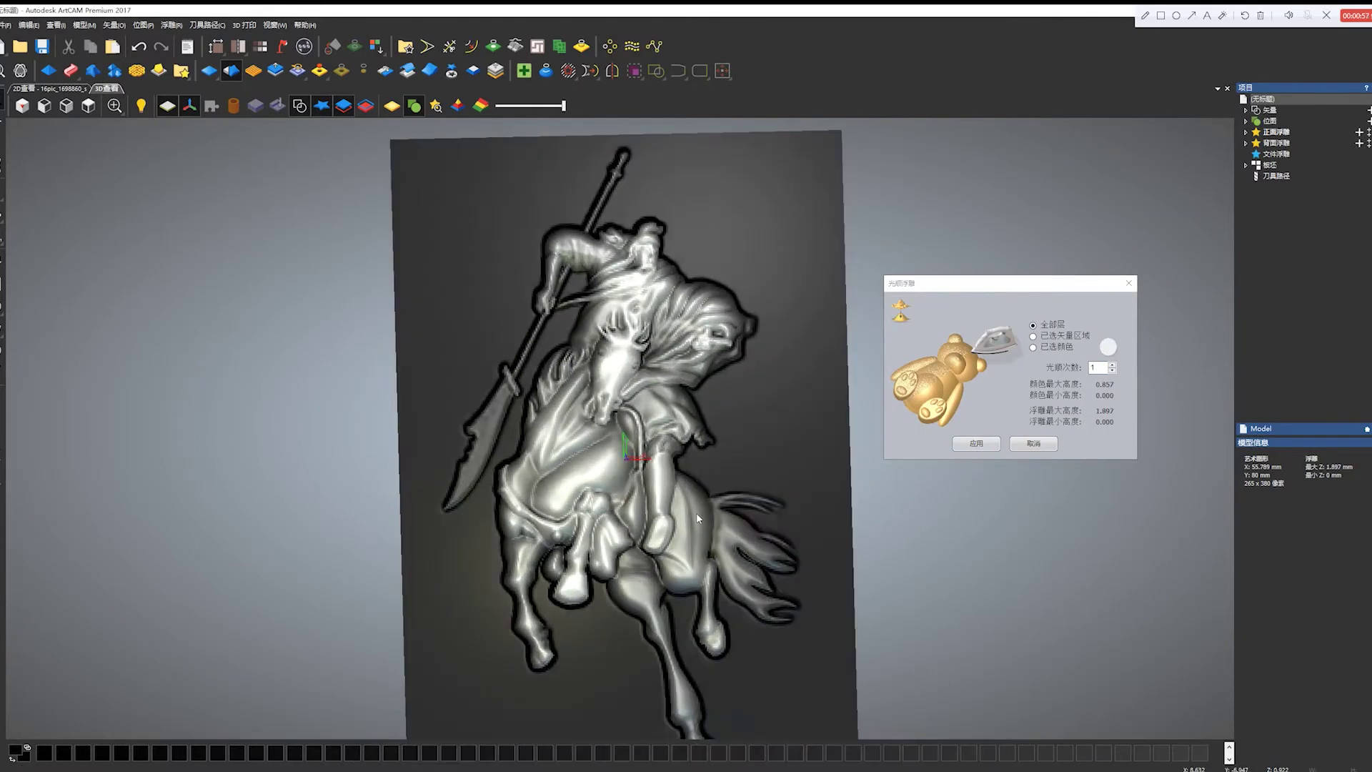
{"action": "left_click", "coordinate": [991, 442]}
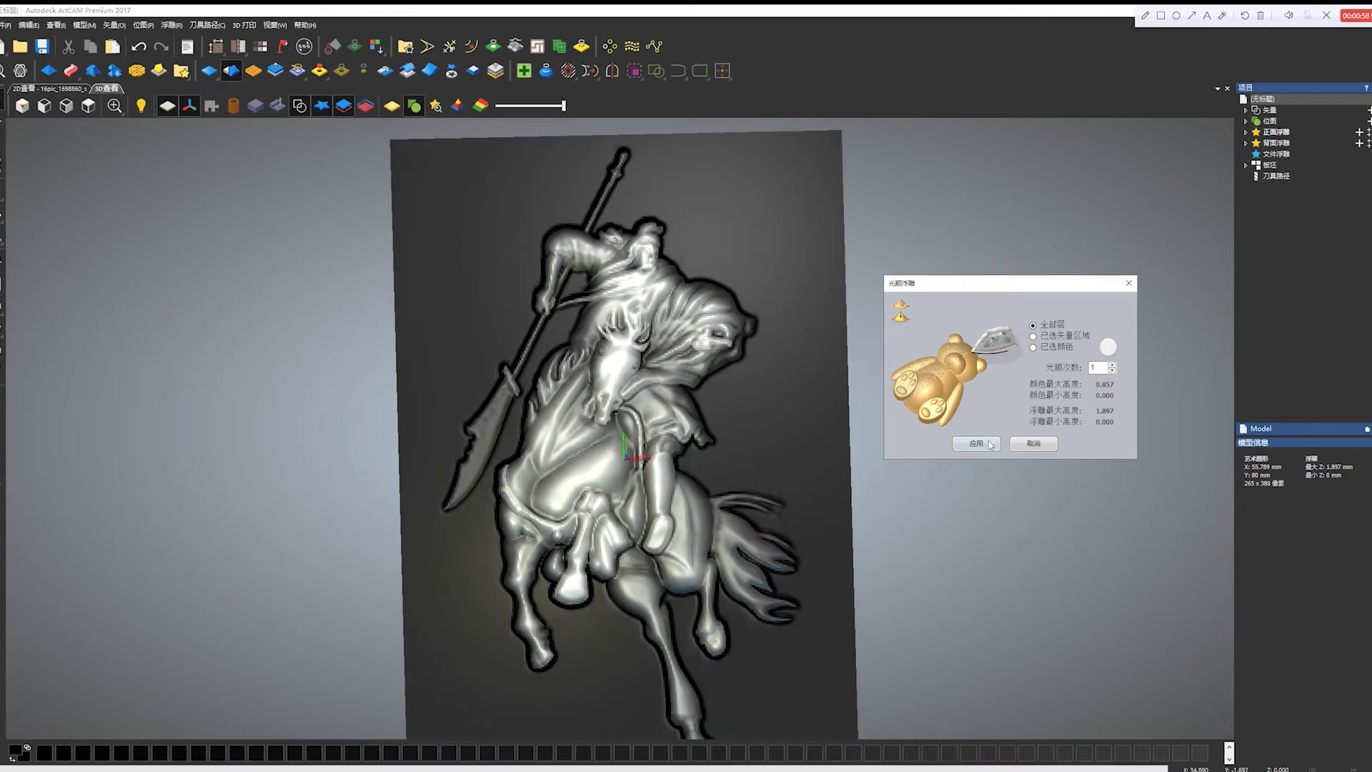
{"action": "left_click", "coordinate": [1034, 443]}
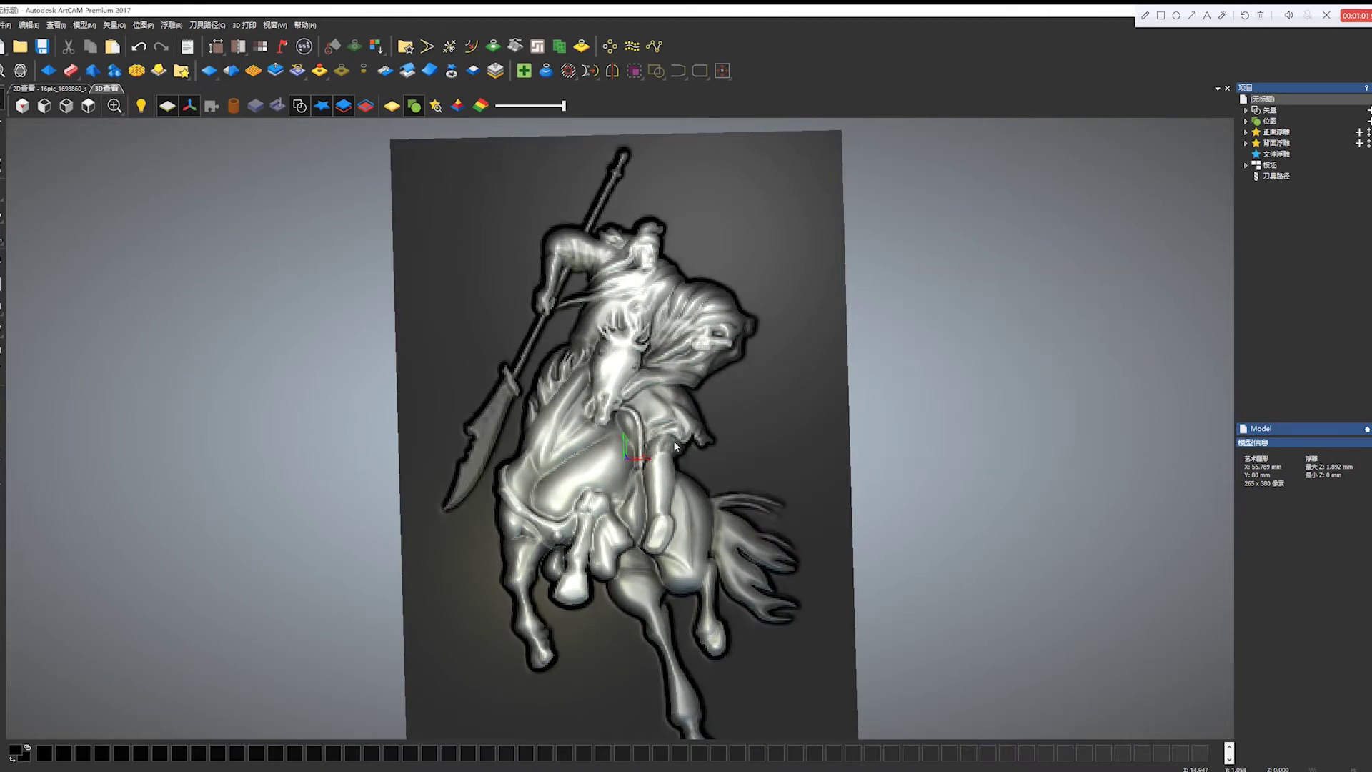
Set up the engraving material with a thickness of 3 mm and a top offset of 0.1 mm for the model.
{"action": "left_click", "coordinate": [244, 25]}
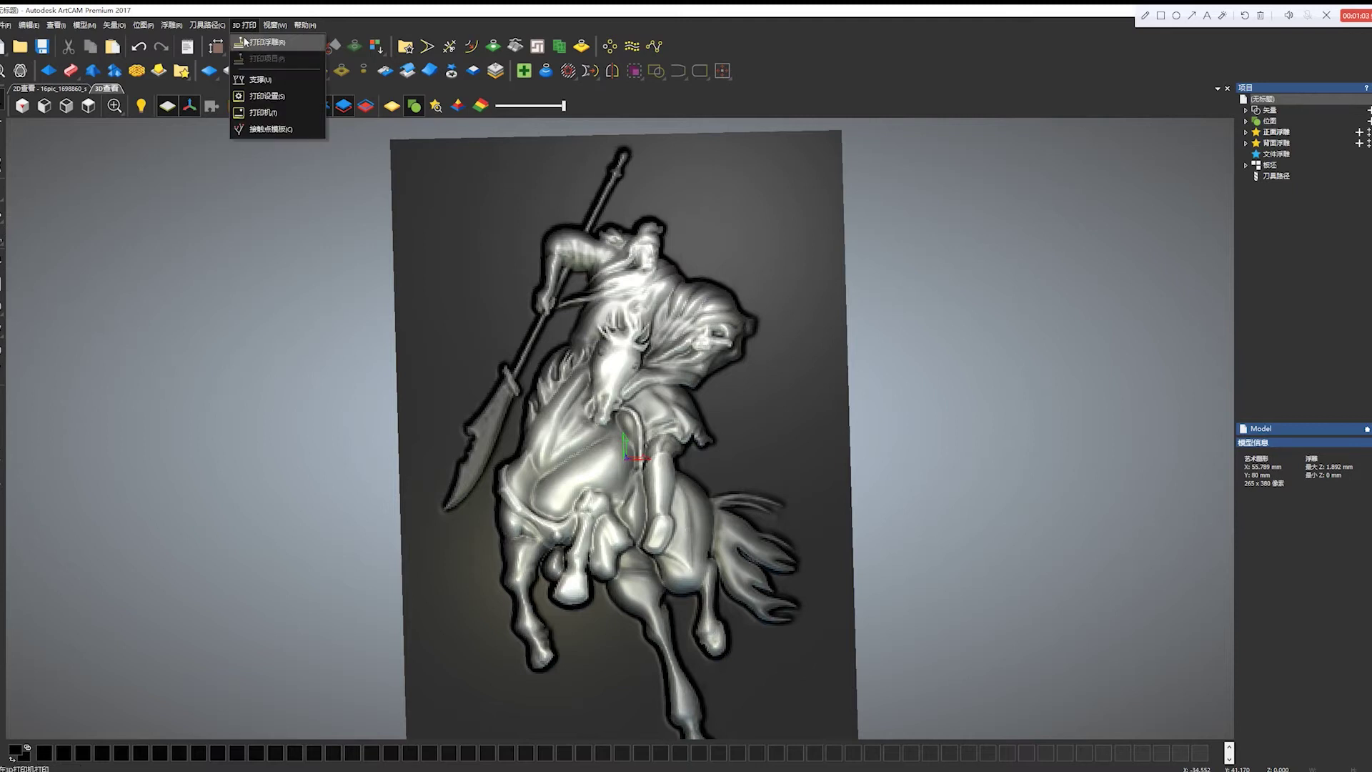
{"action": "mouse_move", "coordinate": [217, 27]}
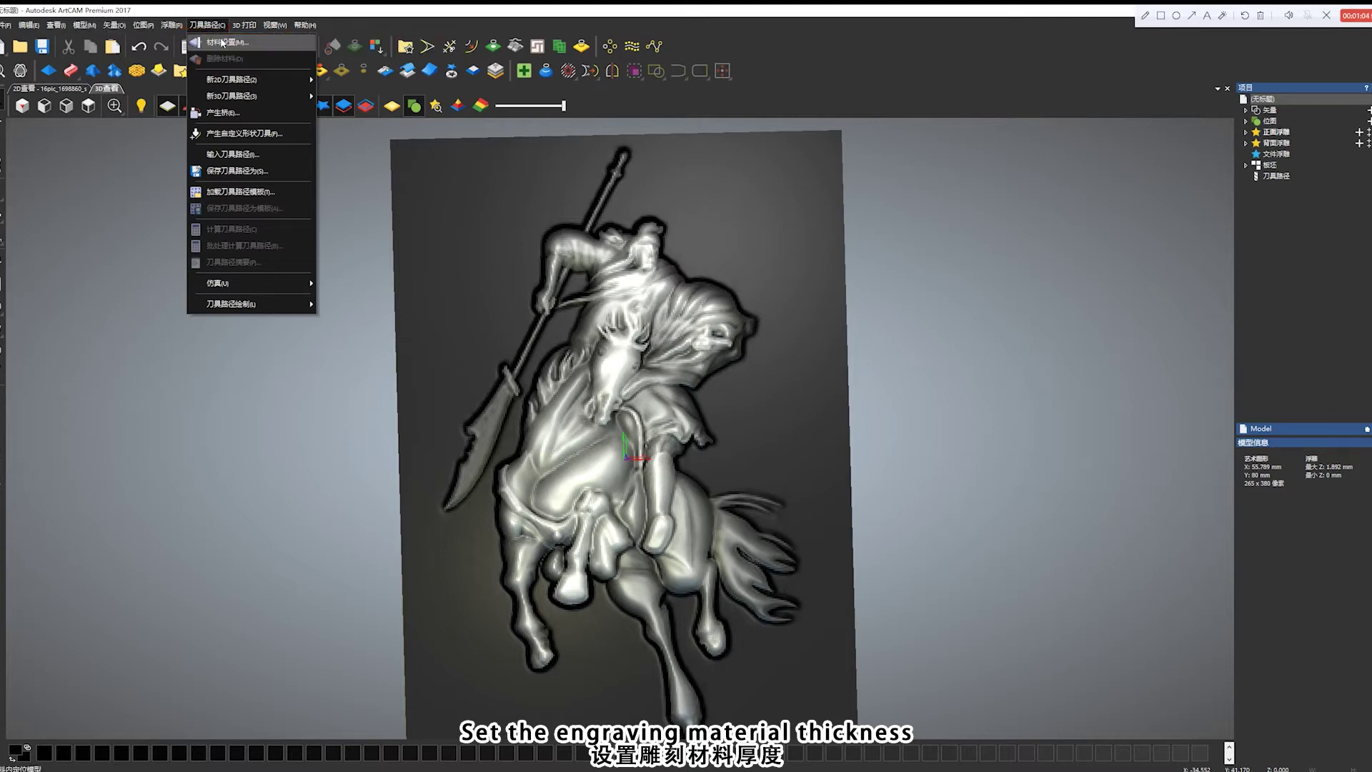
{"action": "left_click", "coordinate": [228, 42]}
{"action": "left_click", "coordinate": [751, 367]}
{"action": "left_click_drag", "start_coordinate": [724, 303], "coordinate": [1007, 302]}
{"action": "double_click", "coordinate": [1027, 362]}
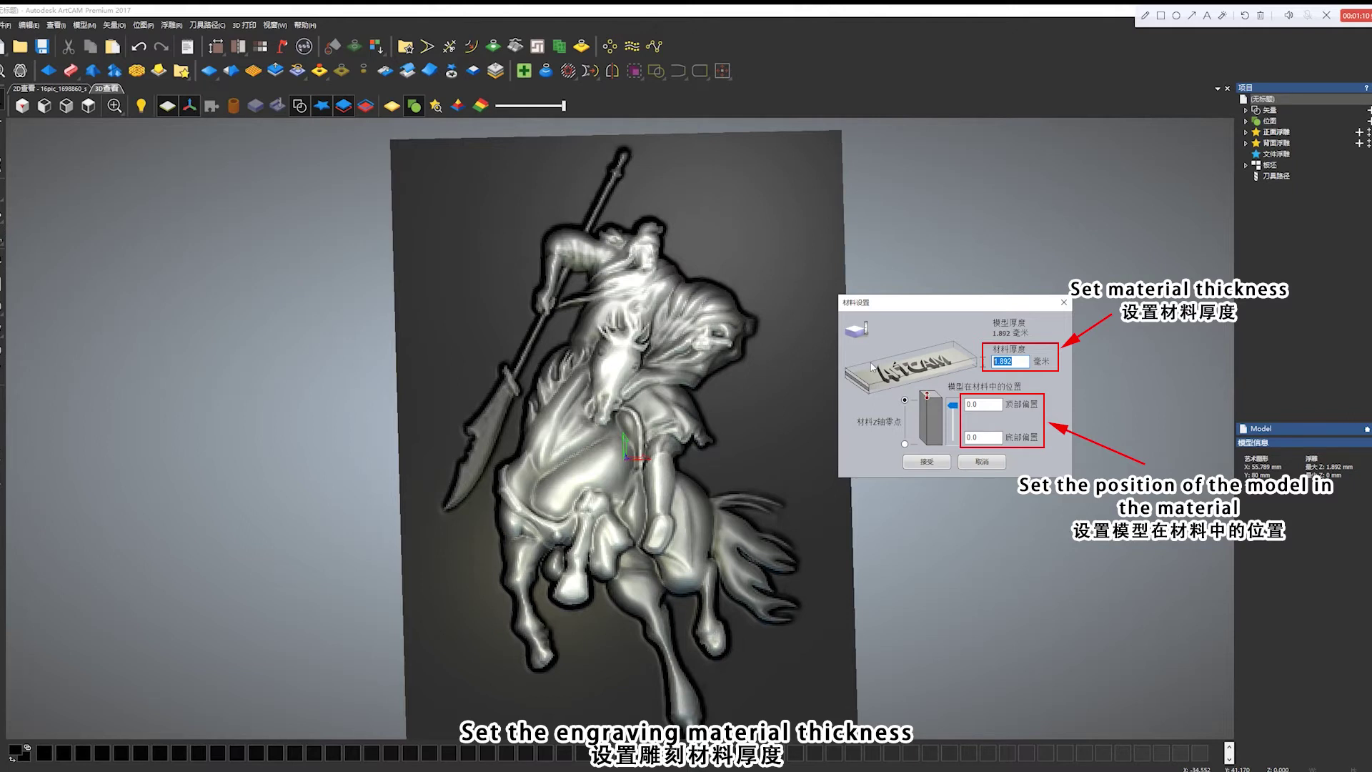
{"action": "type", "text": "32"}
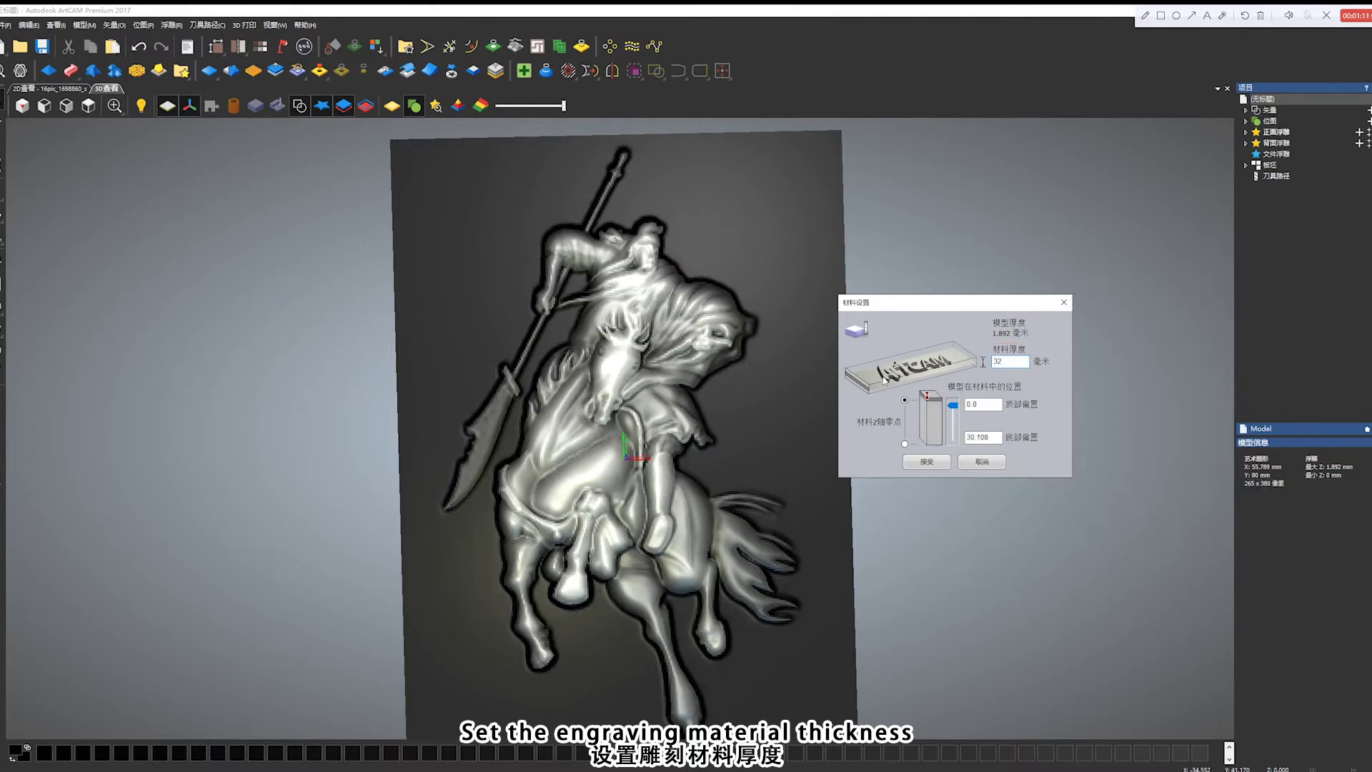
{"action": "key", "text": "BackSpace"}
{"action": "left_click", "coordinate": [953, 422]}
{"action": "left_click_drag", "start_coordinate": [929, 302], "coordinate": [949, 302]}
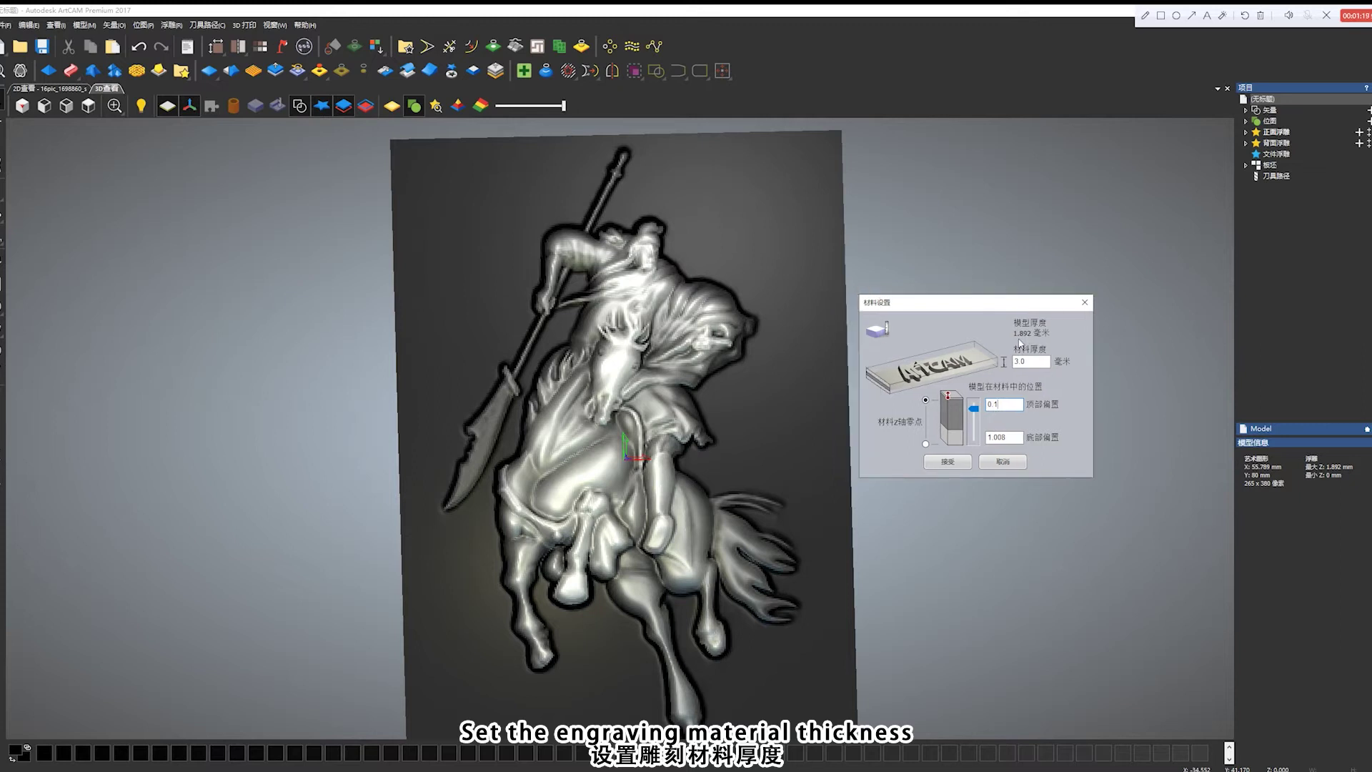
{"action": "left_click", "coordinate": [958, 465]}
Start a machine relief toolpath for the whole relief, with Conical 0.125 Flat - 10 degrees as the finishing tool.
{"action": "left_click_drag", "start_coordinate": [813, 479], "coordinate": [726, 555]}
{"action": "scroll", "coordinate": [726, 554], "scroll_direction": "up", "scroll_amount": 3}
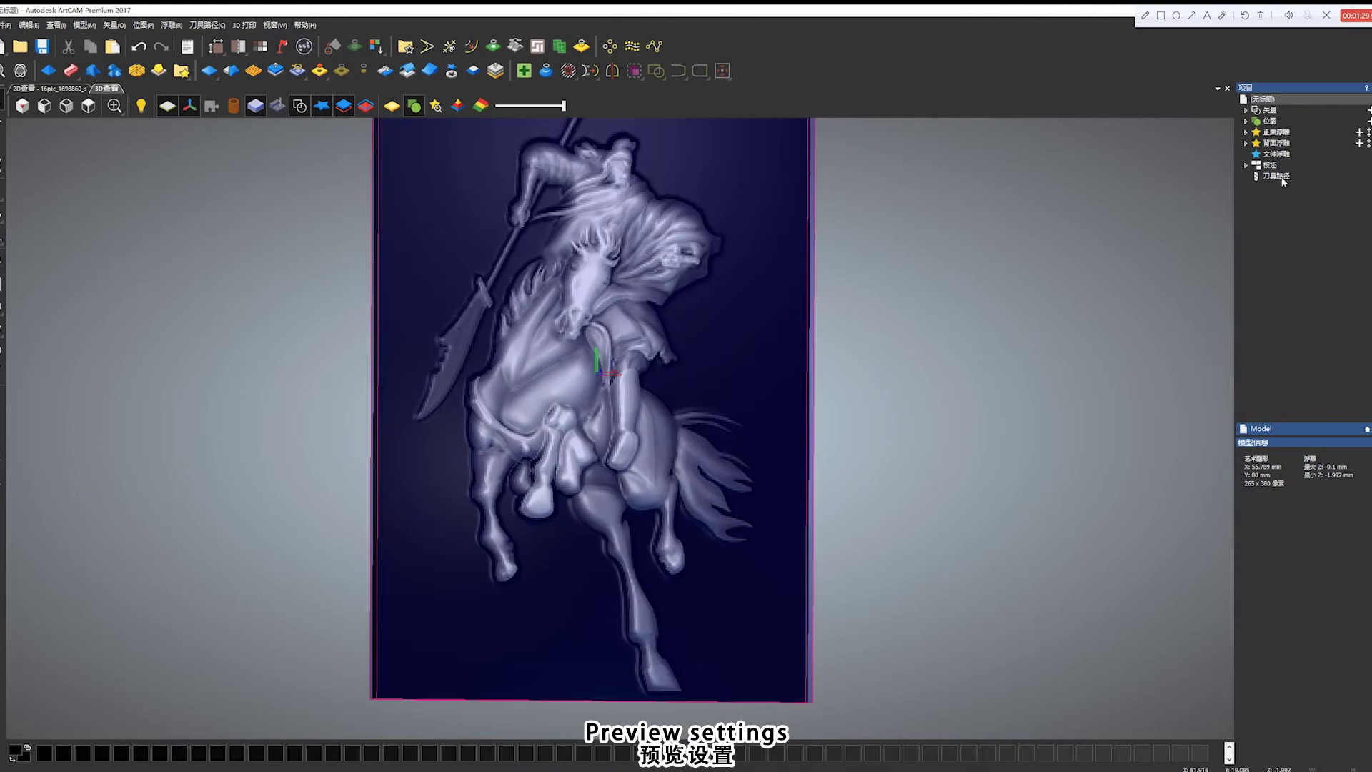
{"action": "left_click", "coordinate": [1281, 178]}
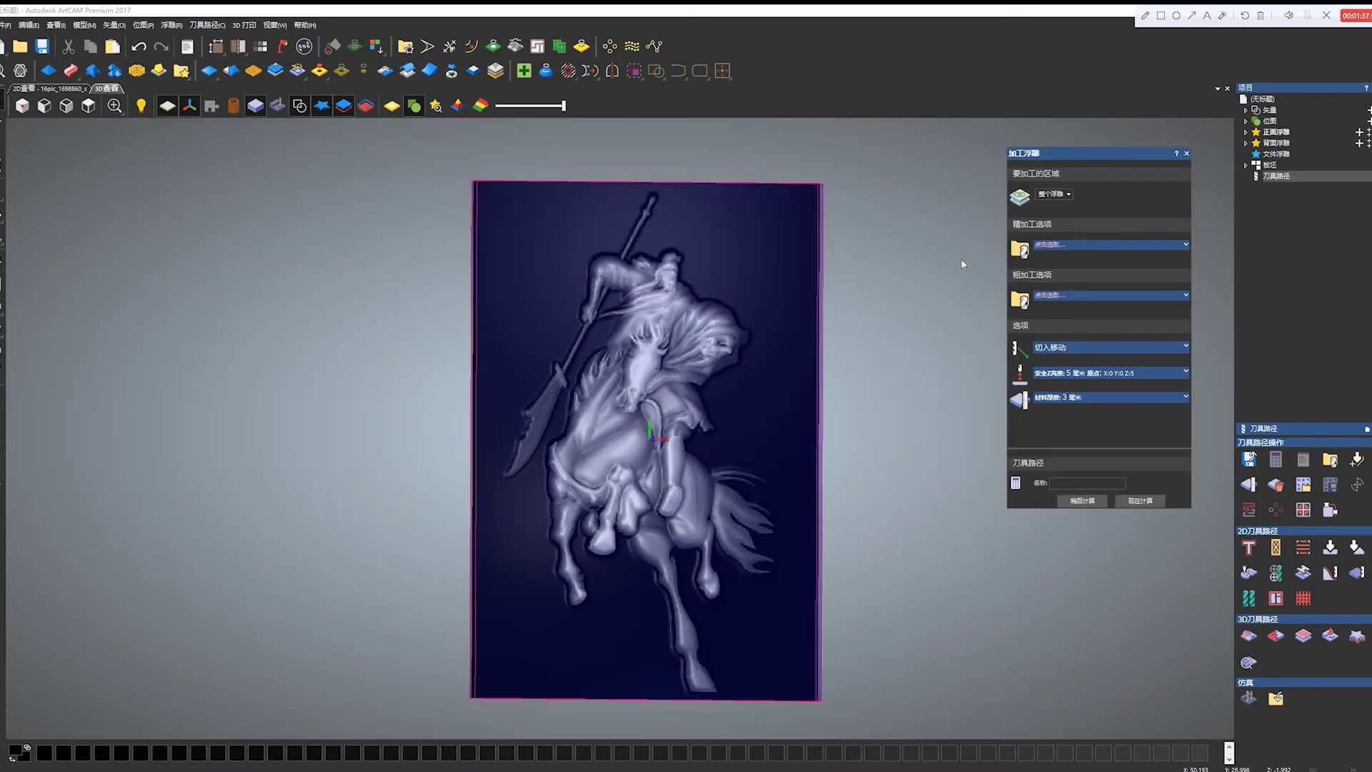
{"action": "left_click", "coordinate": [1058, 247]}
{"action": "scroll", "coordinate": [565, 393], "scroll_direction": "down", "scroll_amount": 5}
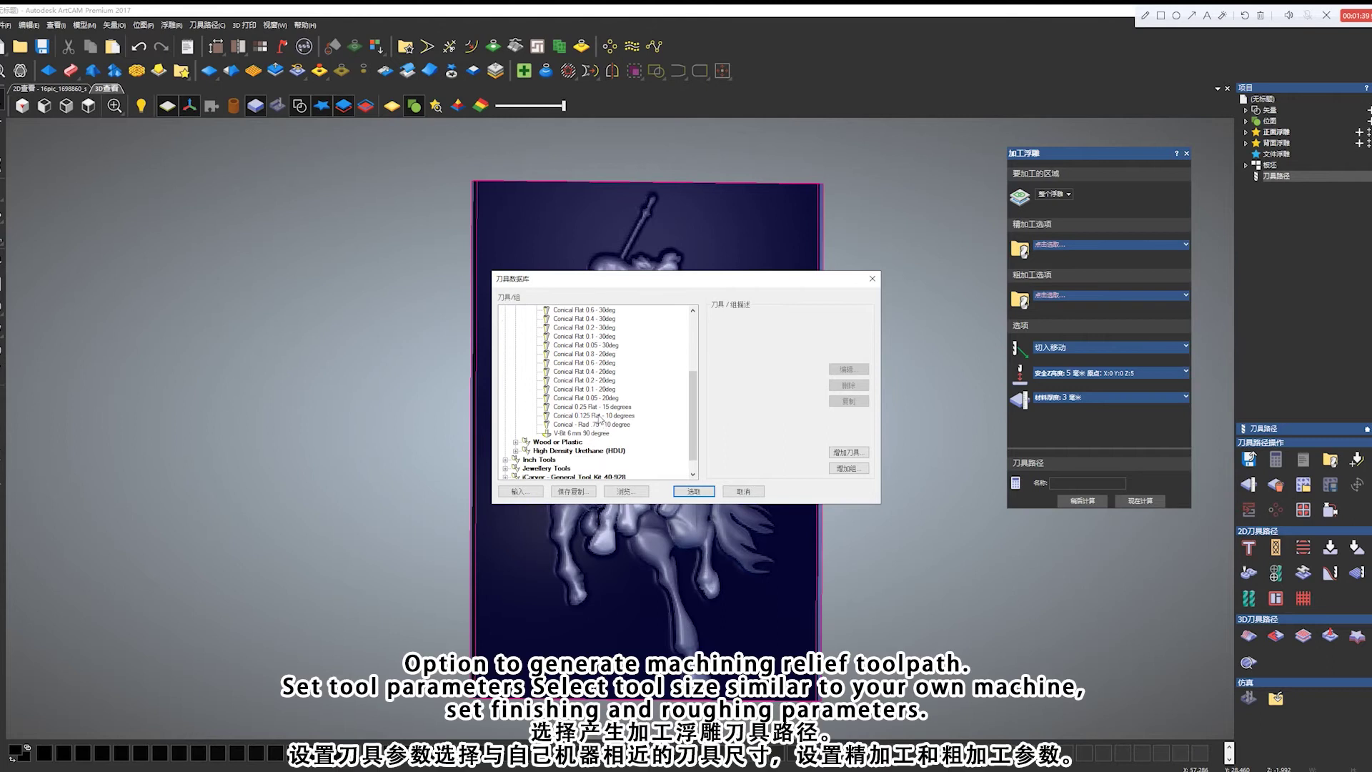
{"action": "left_click", "coordinate": [599, 416]}
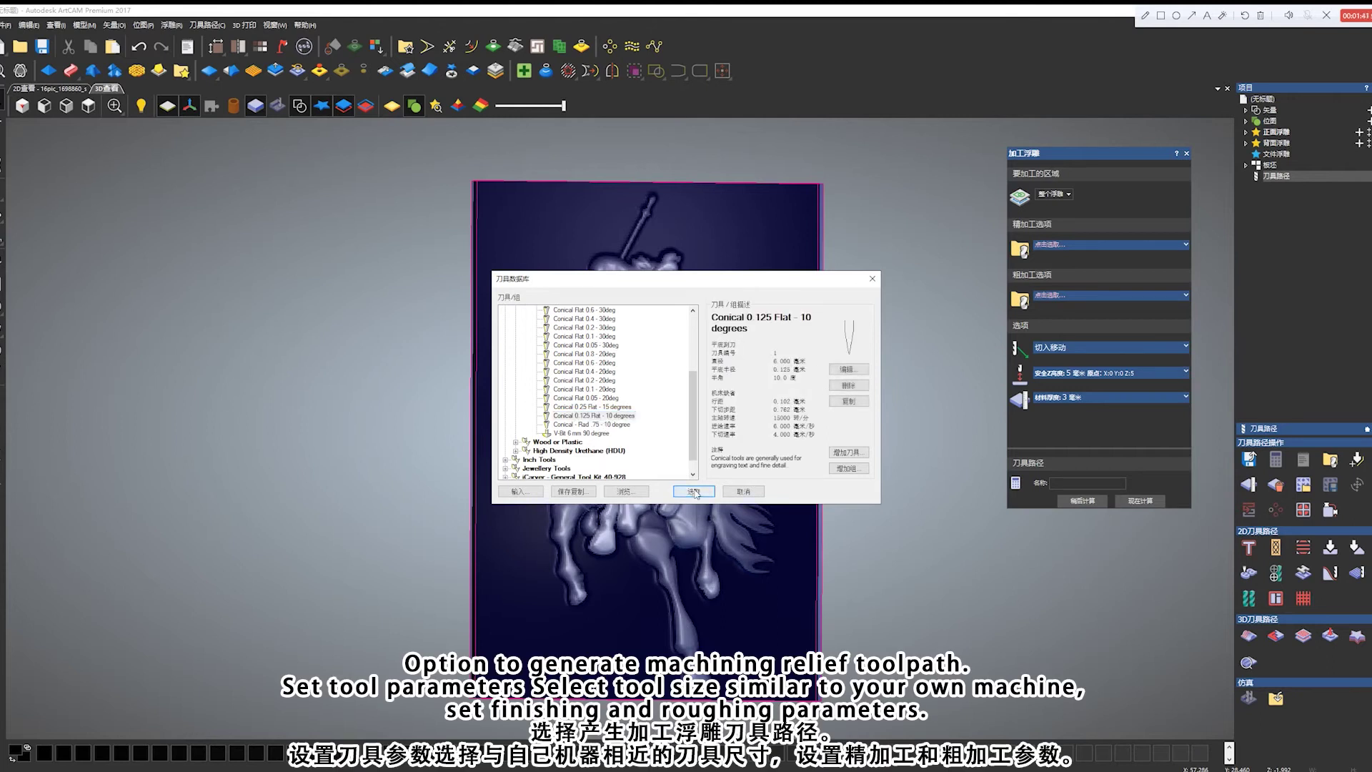
{"action": "left_click", "coordinate": [694, 491]}
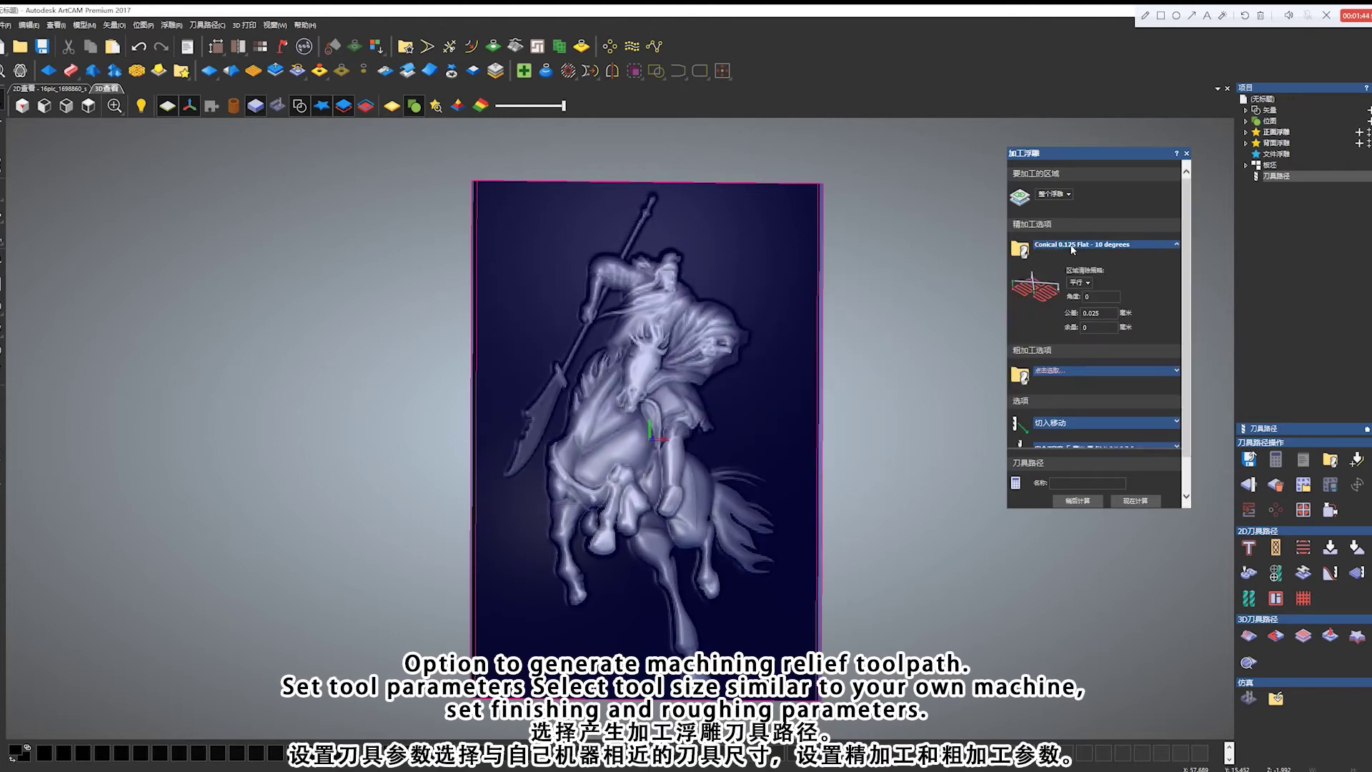
Set the finishing tool to 0.1 mm stepover, 0.1 mm stepdown, 8 mm/s feed rate, 6 mm/s plunge rate and 1000 rpm spindle speed.
{"action": "left_click", "coordinate": [1076, 310]}
{"action": "type", "text": "0.1"}
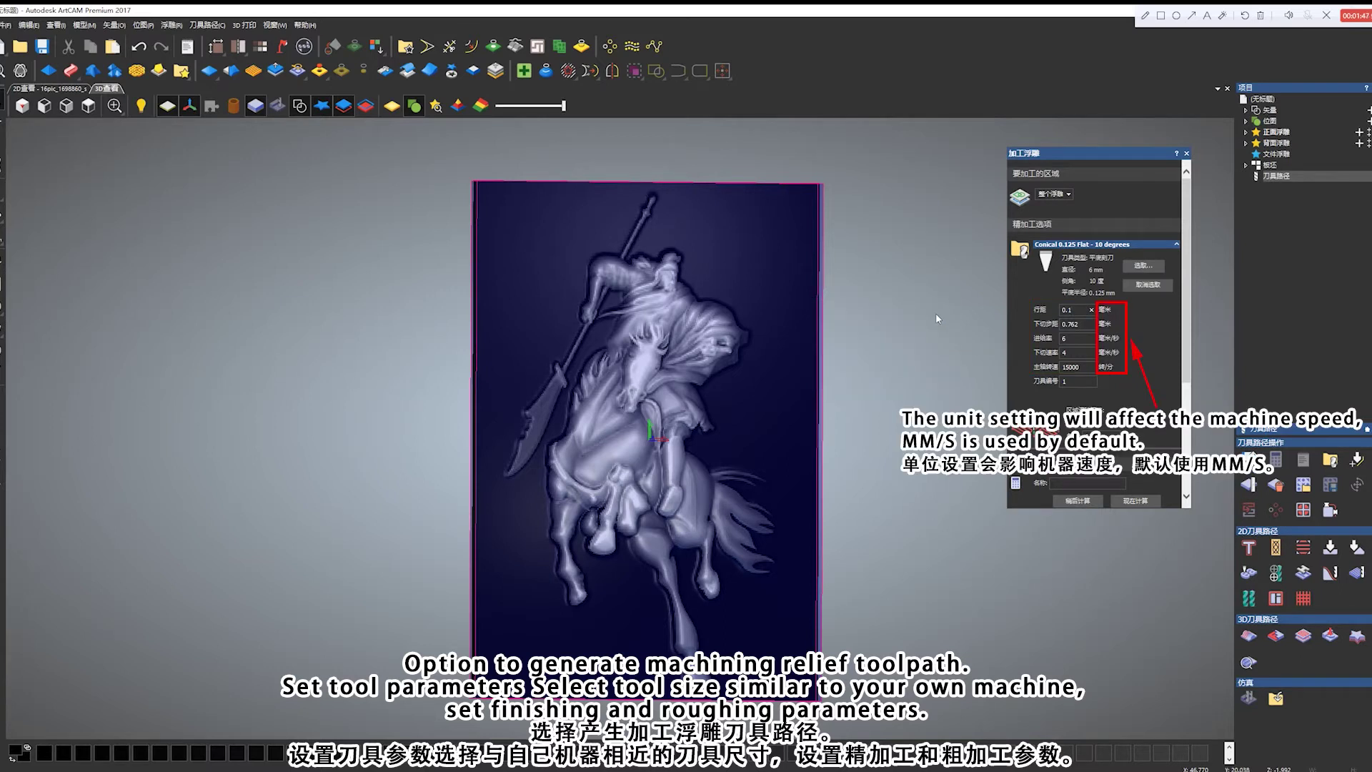
{"action": "key", "text": "Tab"}
{"action": "type", "text": "0.1"}
{"action": "key", "text": "Tab"}
{"action": "type", "text": "8"}
{"action": "key", "text": "Tab"}
{"action": "type", "text": "6"}
{"action": "key", "text": "Tab"}
{"action": "type", "text": "1000"}
{"action": "key", "text": "Tab"}
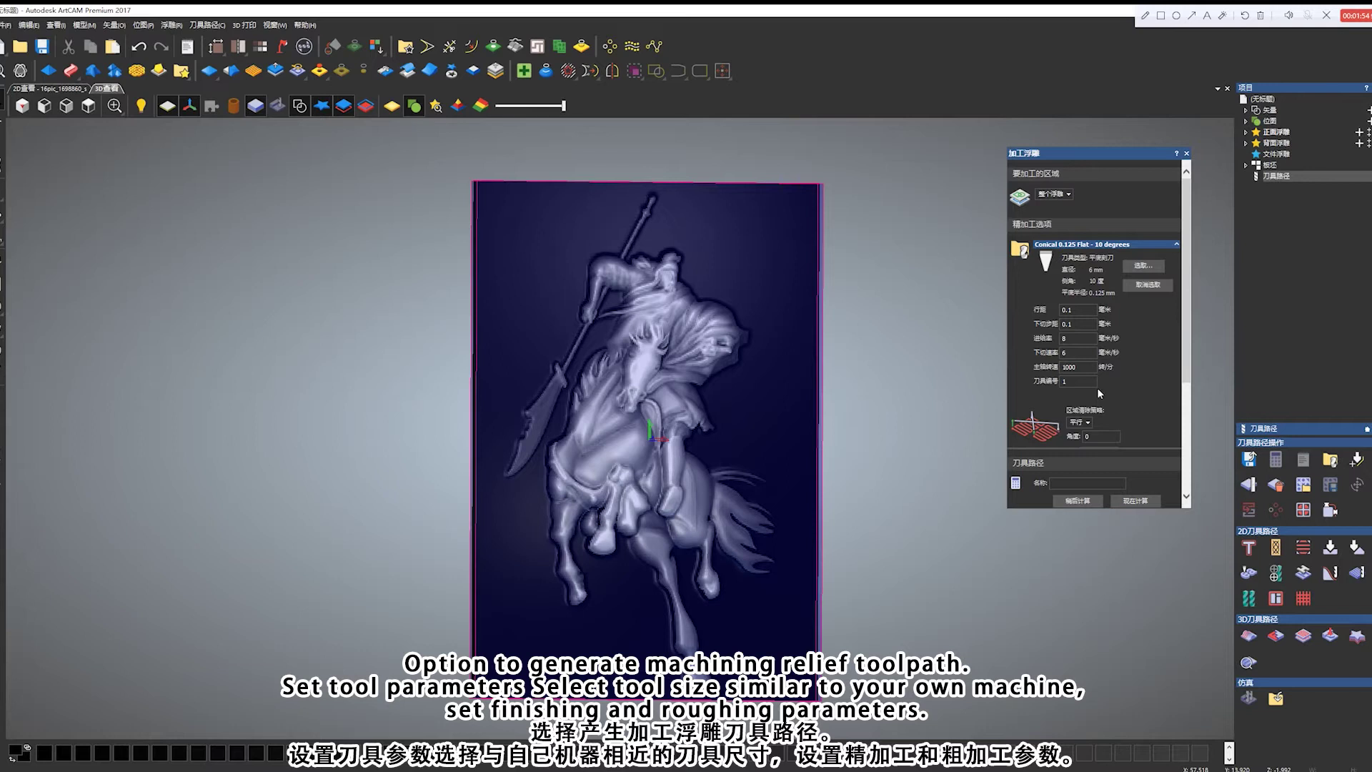
Choose Conical 0.125 Flat - 10 degrees as the roughing tool for the relief toolpath.
{"action": "scroll", "coordinate": [1096, 387], "scroll_direction": "down", "scroll_amount": 3}
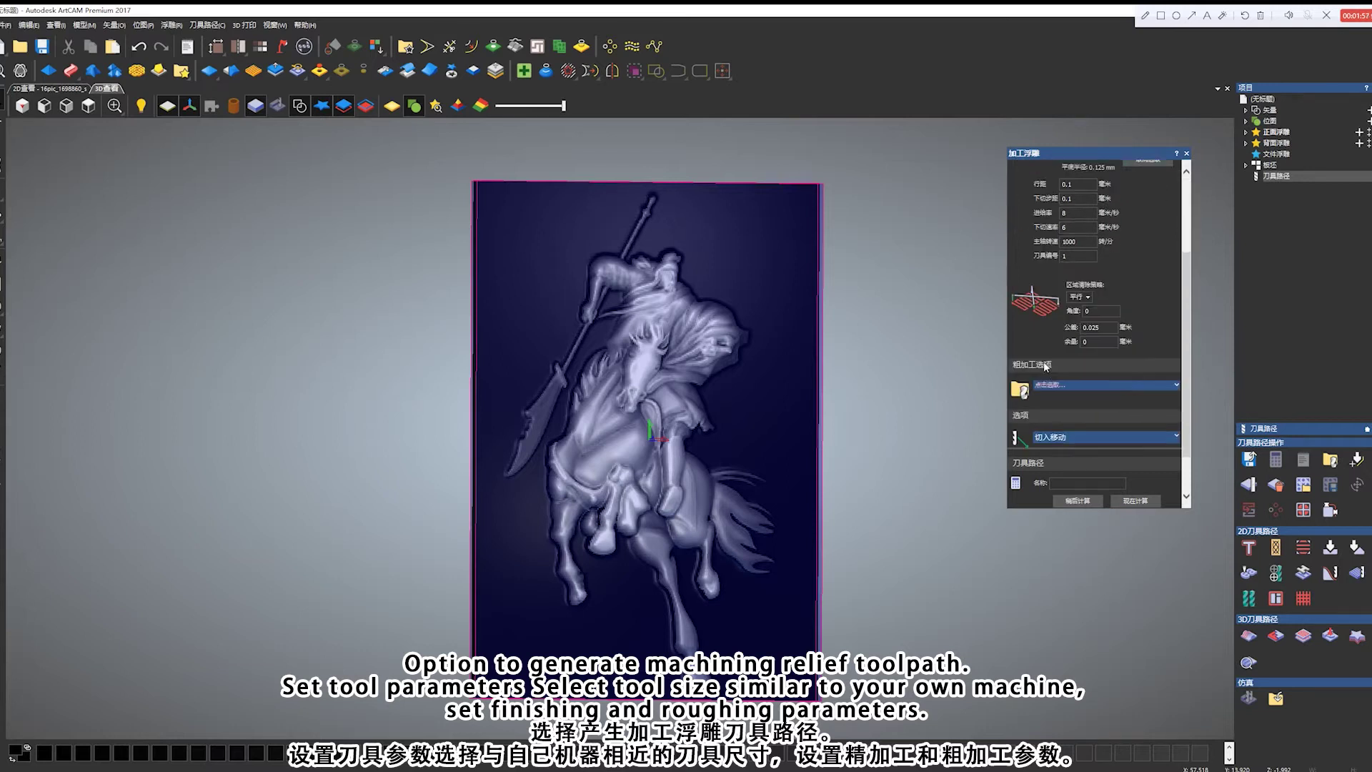
{"action": "left_click", "coordinate": [1057, 355]}
{"action": "scroll", "coordinate": [595, 418], "scroll_direction": "down", "scroll_amount": 5}
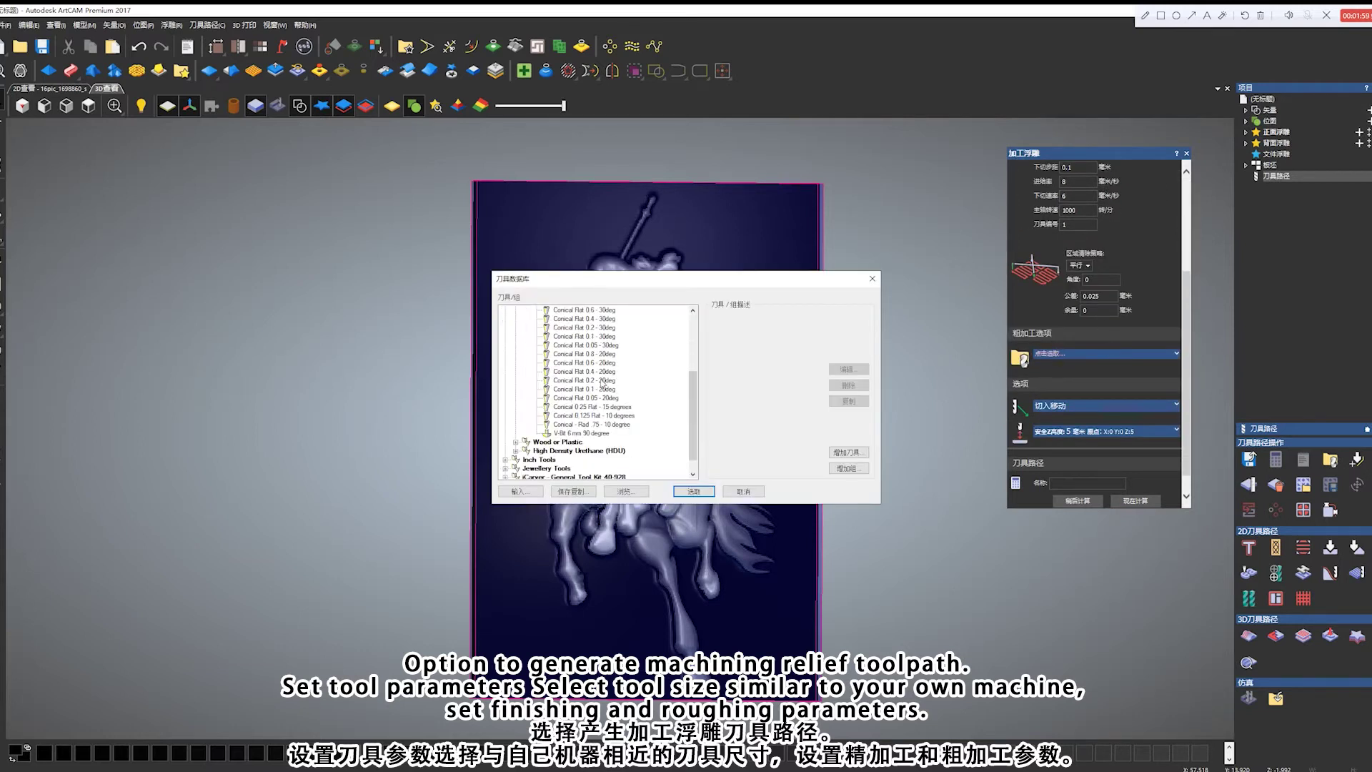
{"action": "left_click", "coordinate": [595, 417]}
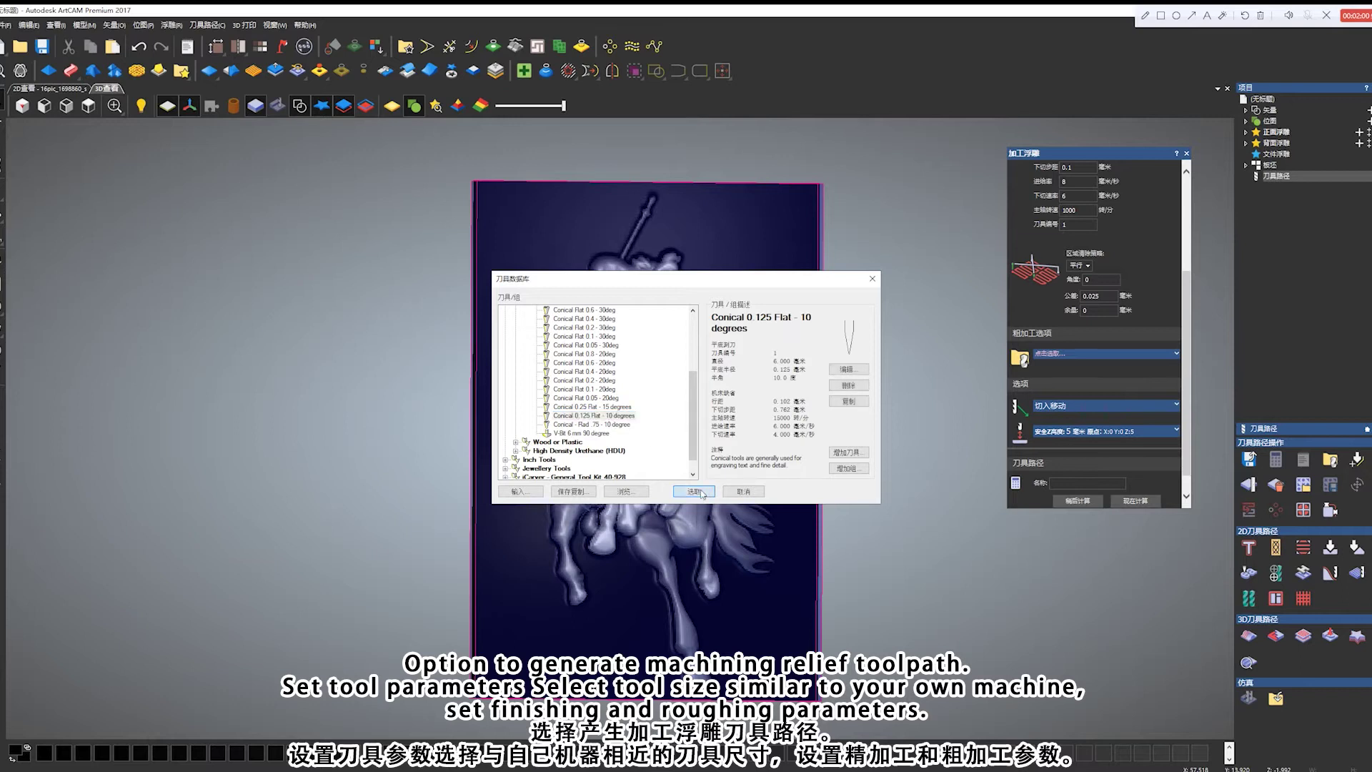
{"action": "left_click", "coordinate": [694, 491]}
Set the roughing tool to 0.1 mm stepover, 0.3 mm stepdown, 8 mm/s feed rate, 6 mm/s plunge rate and 1000 rpm spindle speed.
{"action": "left_click", "coordinate": [1112, 355]}
{"action": "scroll", "coordinate": [1079, 360], "scroll_direction": "down", "scroll_amount": 2}
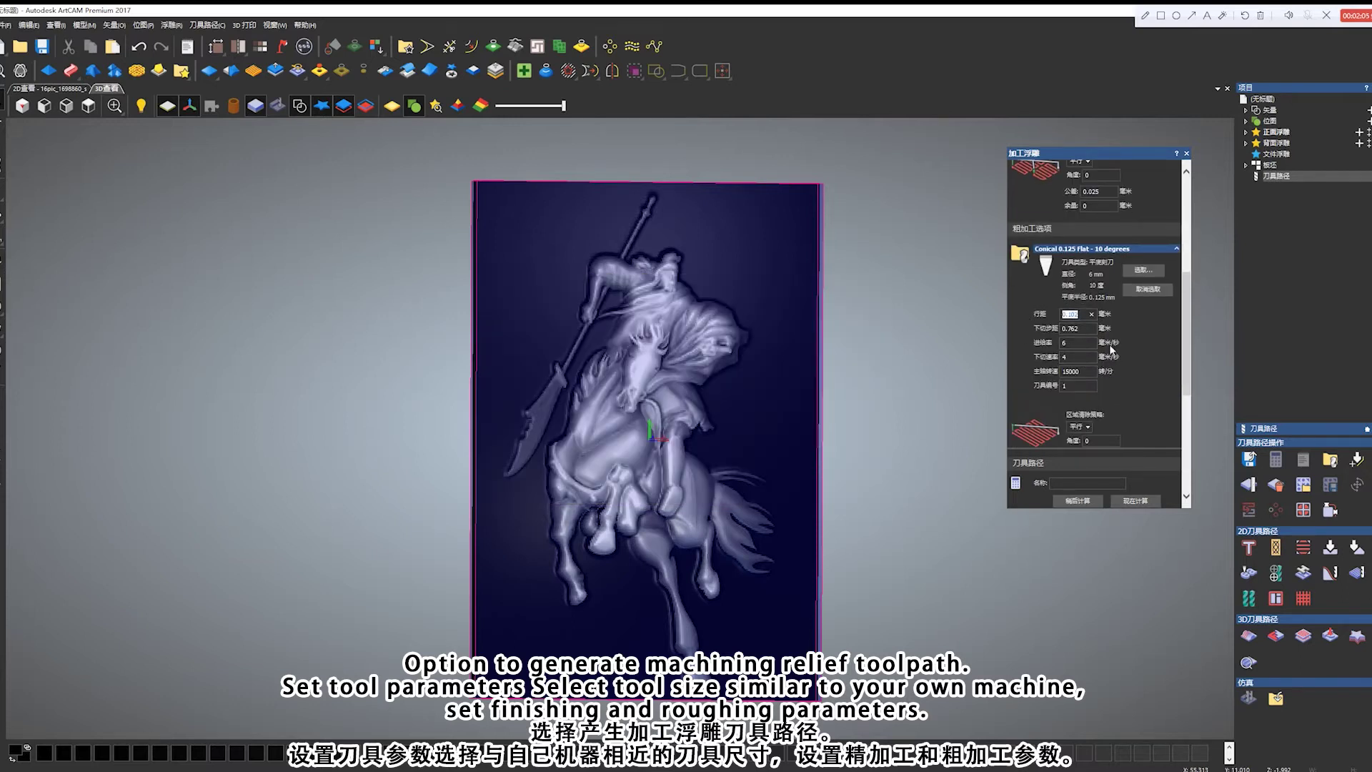
{"action": "type", "text": "0.1"}
{"action": "key", "text": "Tab"}
{"action": "type", "text": "0.3"}
{"action": "key", "text": "Tab"}
{"action": "type", "text": "8"}
{"action": "key", "text": "Tab"}
{"action": "type", "text": "6"}
{"action": "key", "text": "Tab"}
{"action": "type", "text": "1000"}
Review the finishing and roughing parameters and the slice Z heights of the relief toolpath.
{"action": "scroll", "coordinate": [1126, 361], "scroll_direction": "down", "scroll_amount": 3}
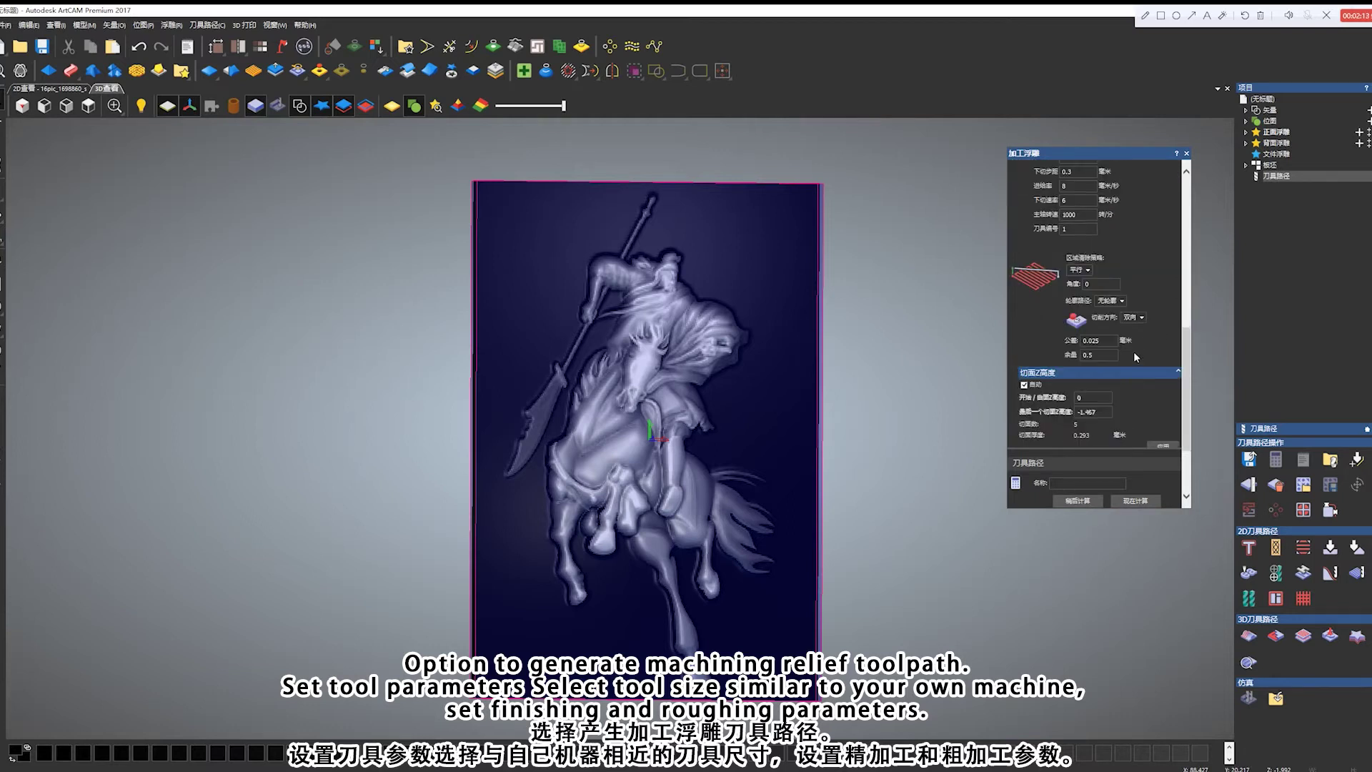
{"action": "scroll", "coordinate": [1133, 350], "scroll_direction": "down", "scroll_amount": 2}
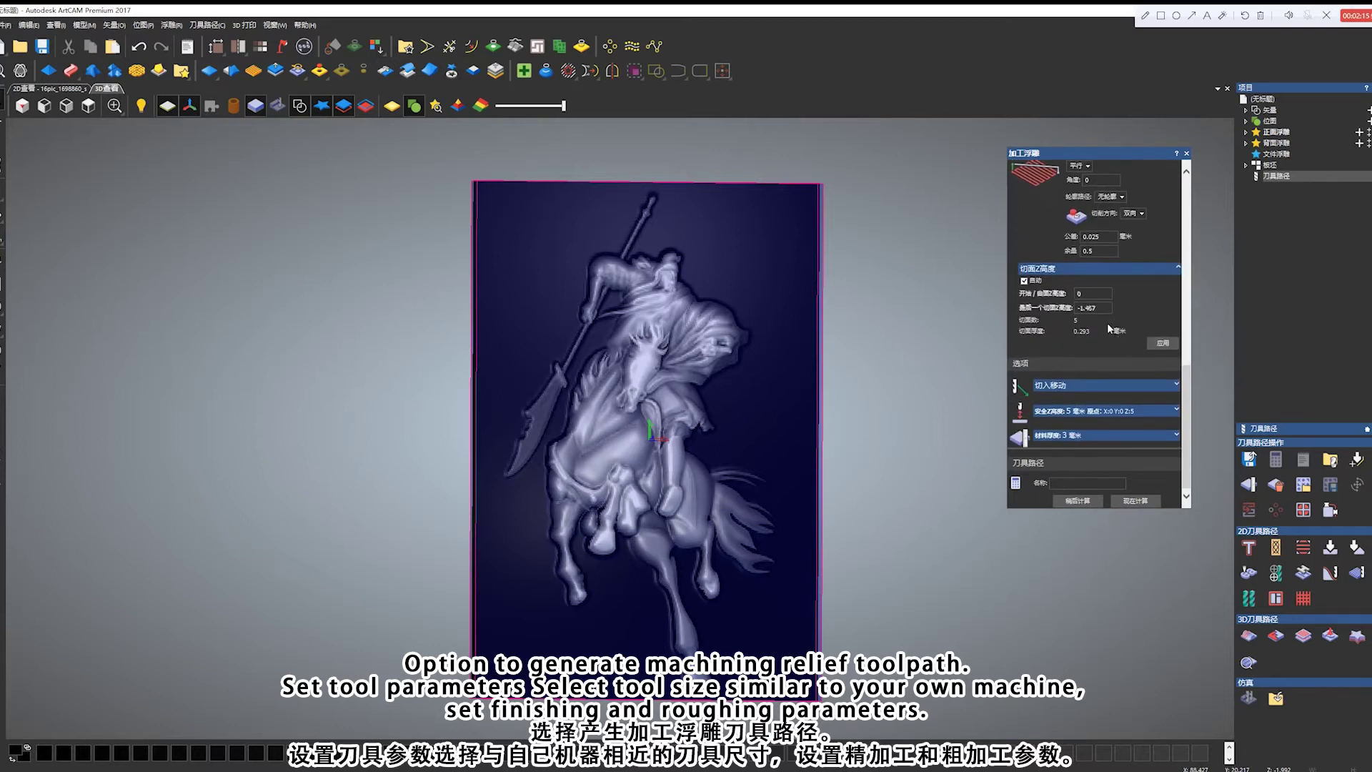
{"action": "scroll", "coordinate": [1108, 328], "scroll_direction": "up", "scroll_amount": 5}
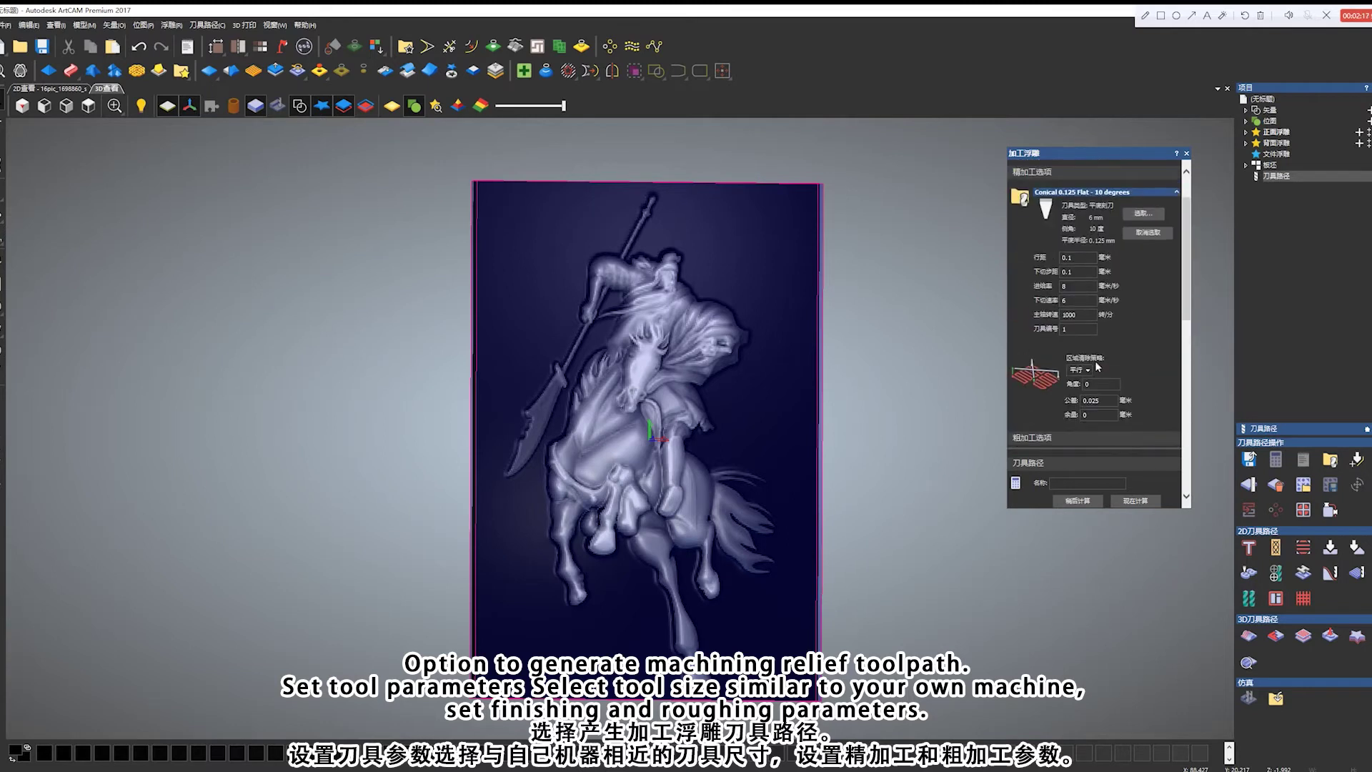
{"action": "scroll", "coordinate": [1187, 325], "scroll_direction": "down", "scroll_amount": 2}
{"action": "scroll", "coordinate": [1189, 315], "scroll_direction": "up", "scroll_amount": 3}
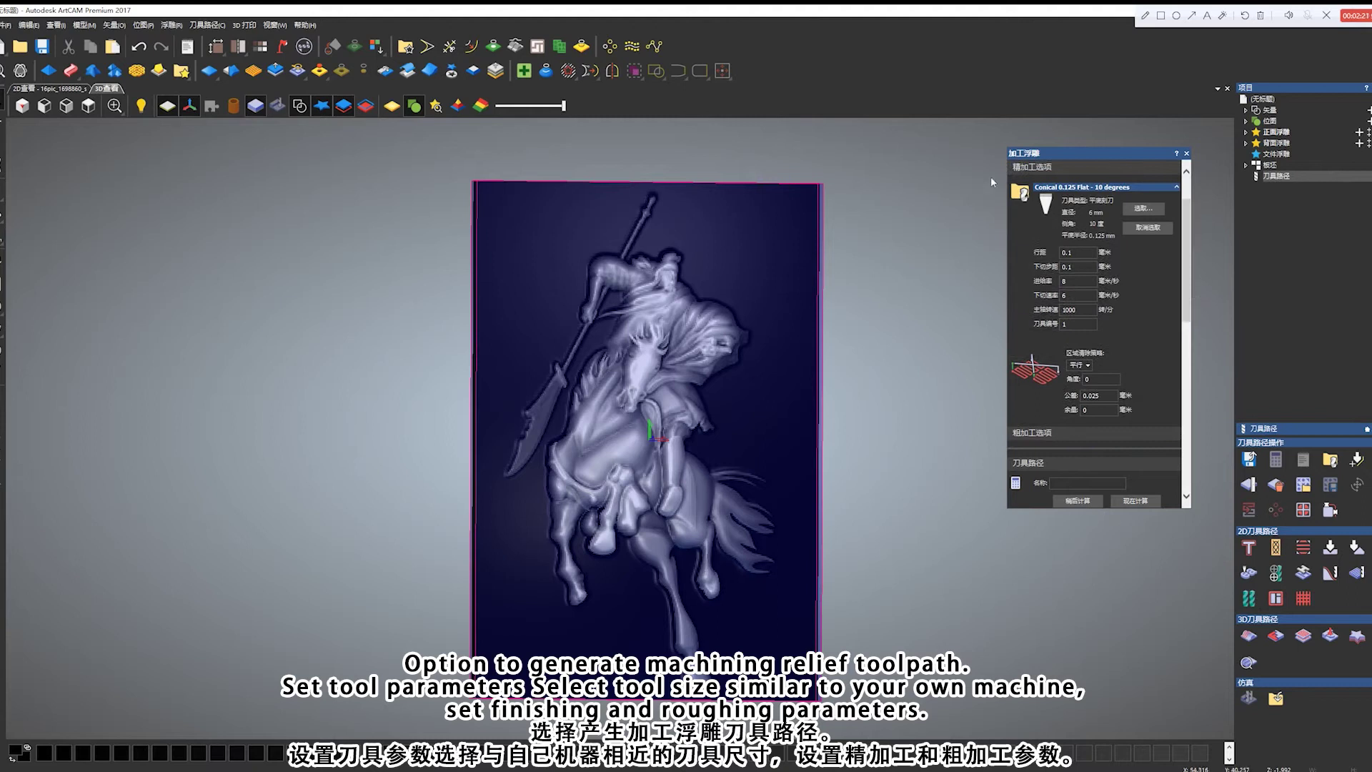
{"action": "scroll", "coordinate": [1068, 272], "scroll_direction": "down", "scroll_amount": 5}
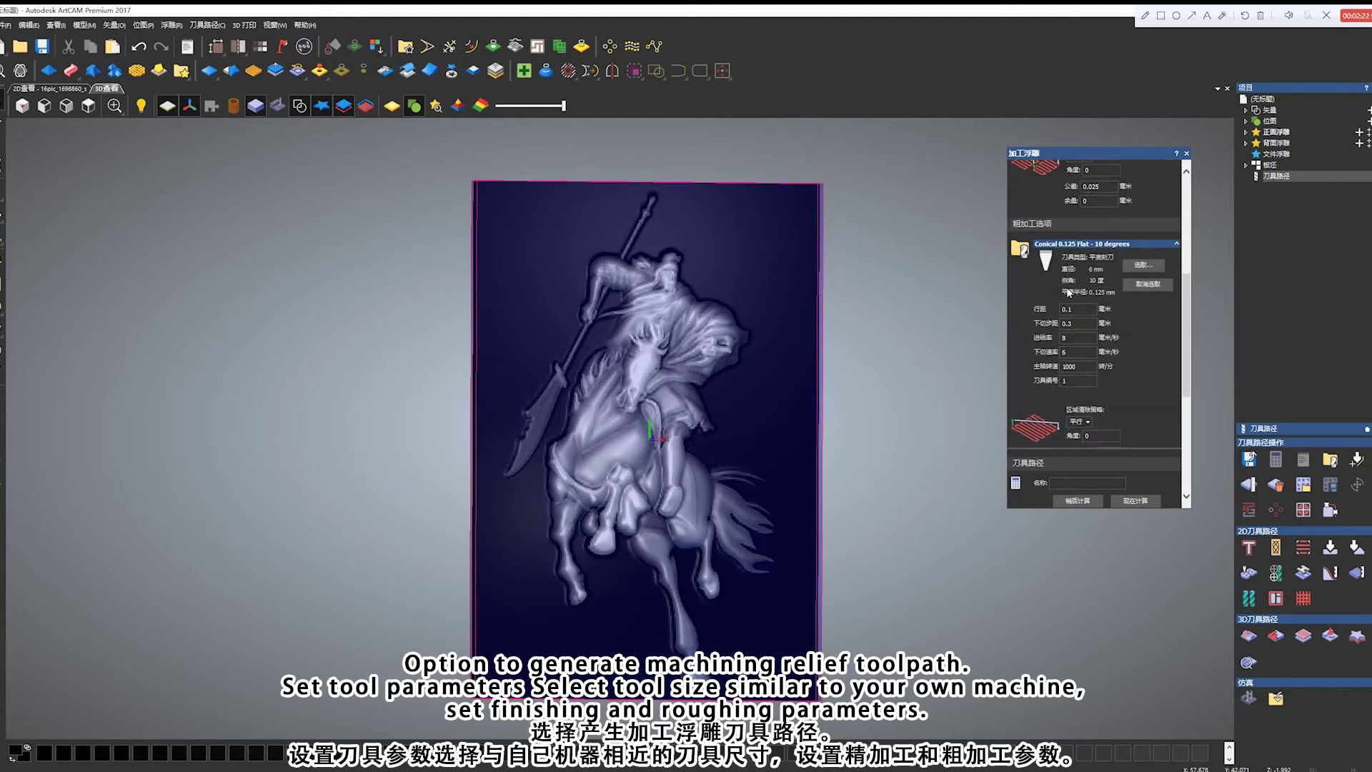
{"action": "scroll", "coordinate": [1093, 300], "scroll_direction": "down", "scroll_amount": 5}
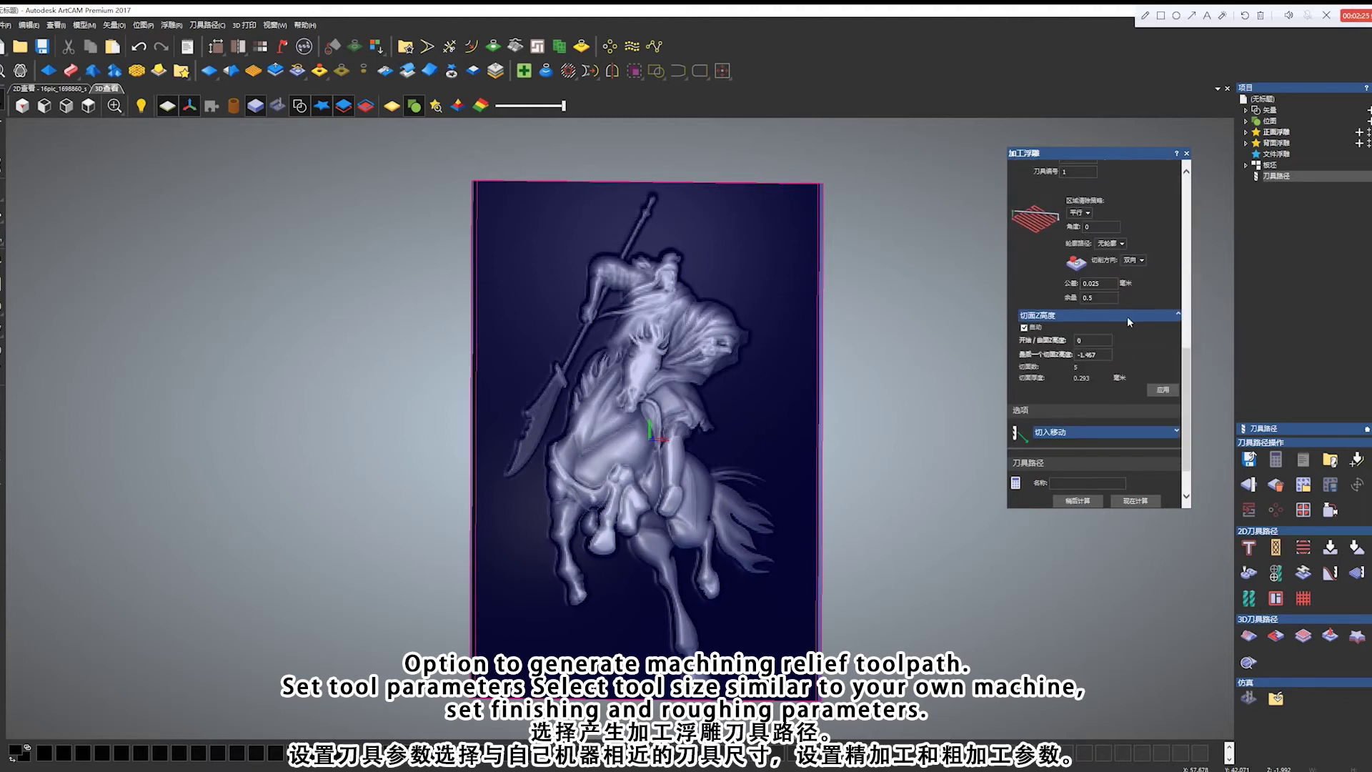
{"action": "scroll", "coordinate": [1129, 322], "scroll_direction": "down", "scroll_amount": 1}
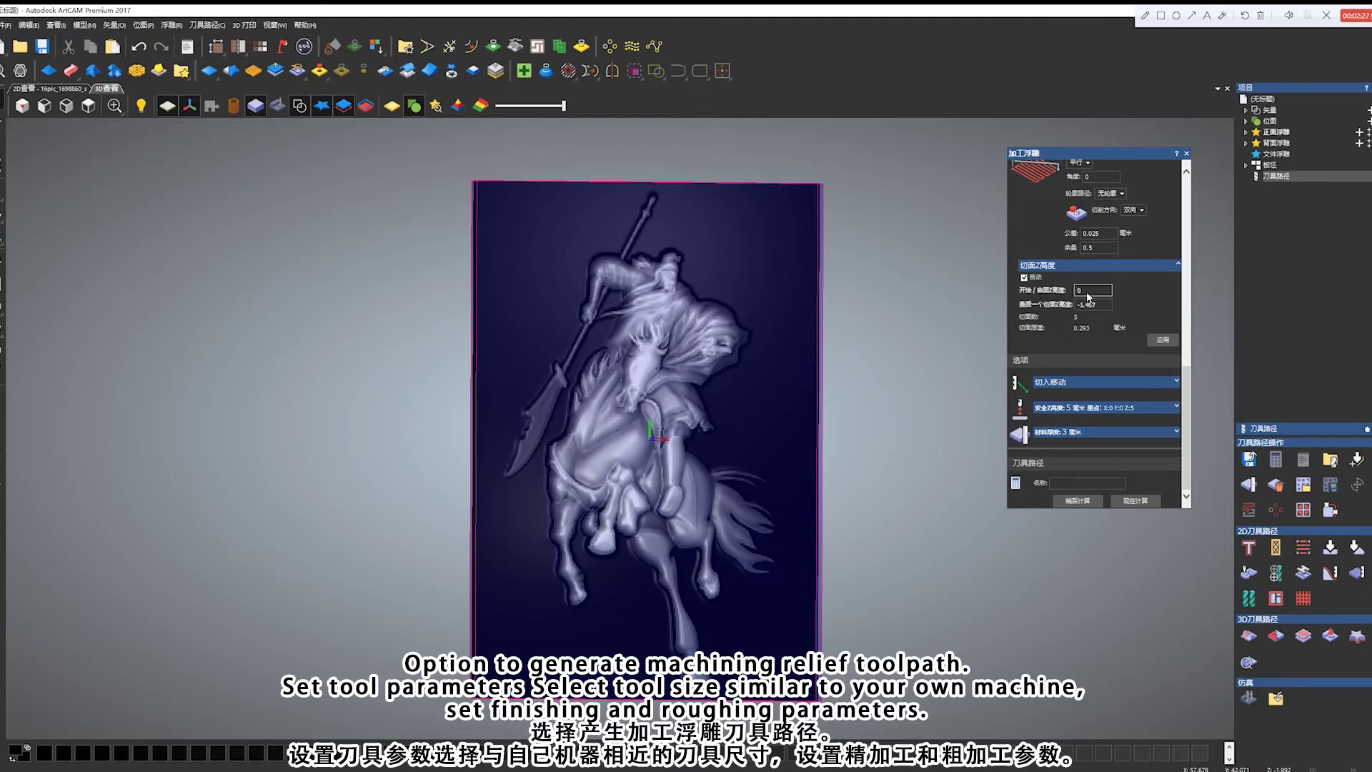
Set the Z origin in the toolpath's safe Z options to 0 mm.
{"action": "left_click", "coordinate": [1087, 305]}
{"action": "left_click", "coordinate": [1177, 407]}
{"action": "left_click", "coordinate": [1140, 396]}
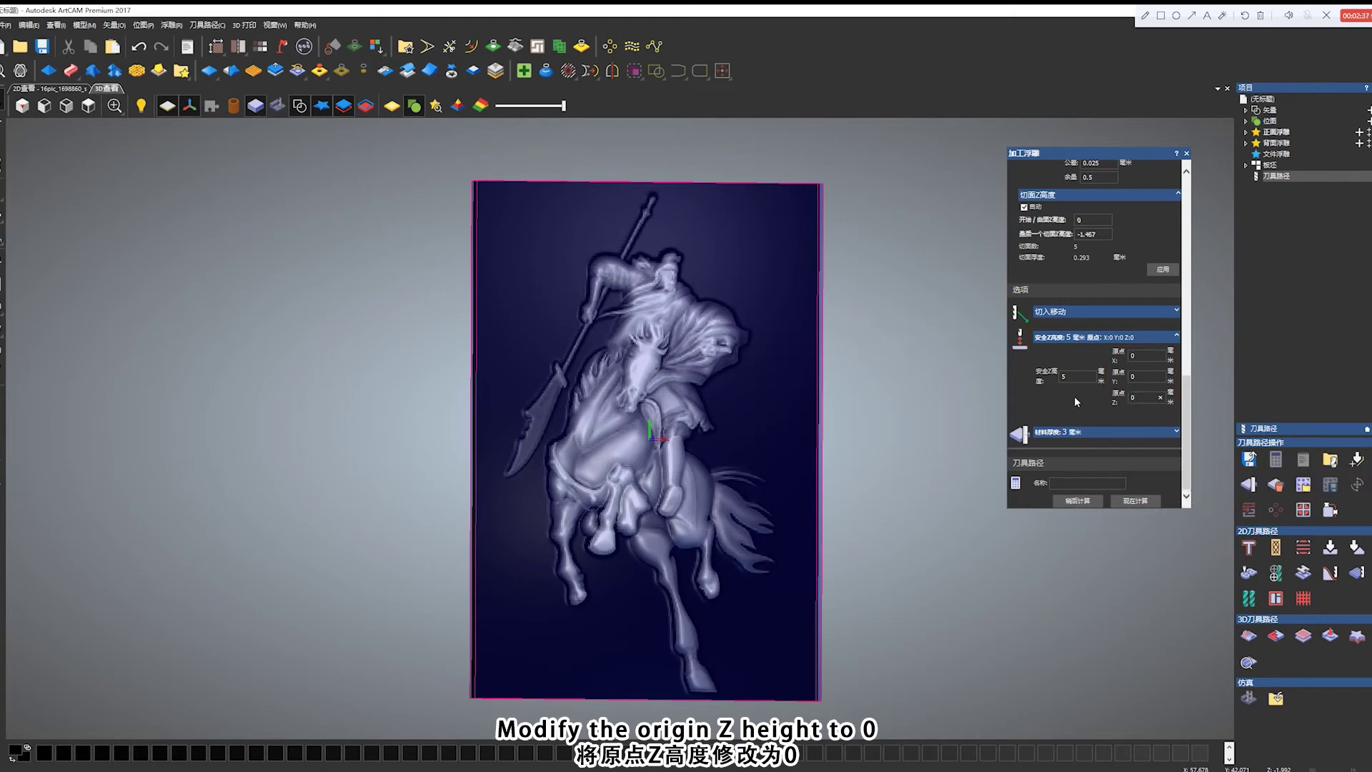
Calculate the relief toolpath and run its simulation on the whole model at standard resolution.
{"action": "left_click", "coordinate": [1135, 500]}
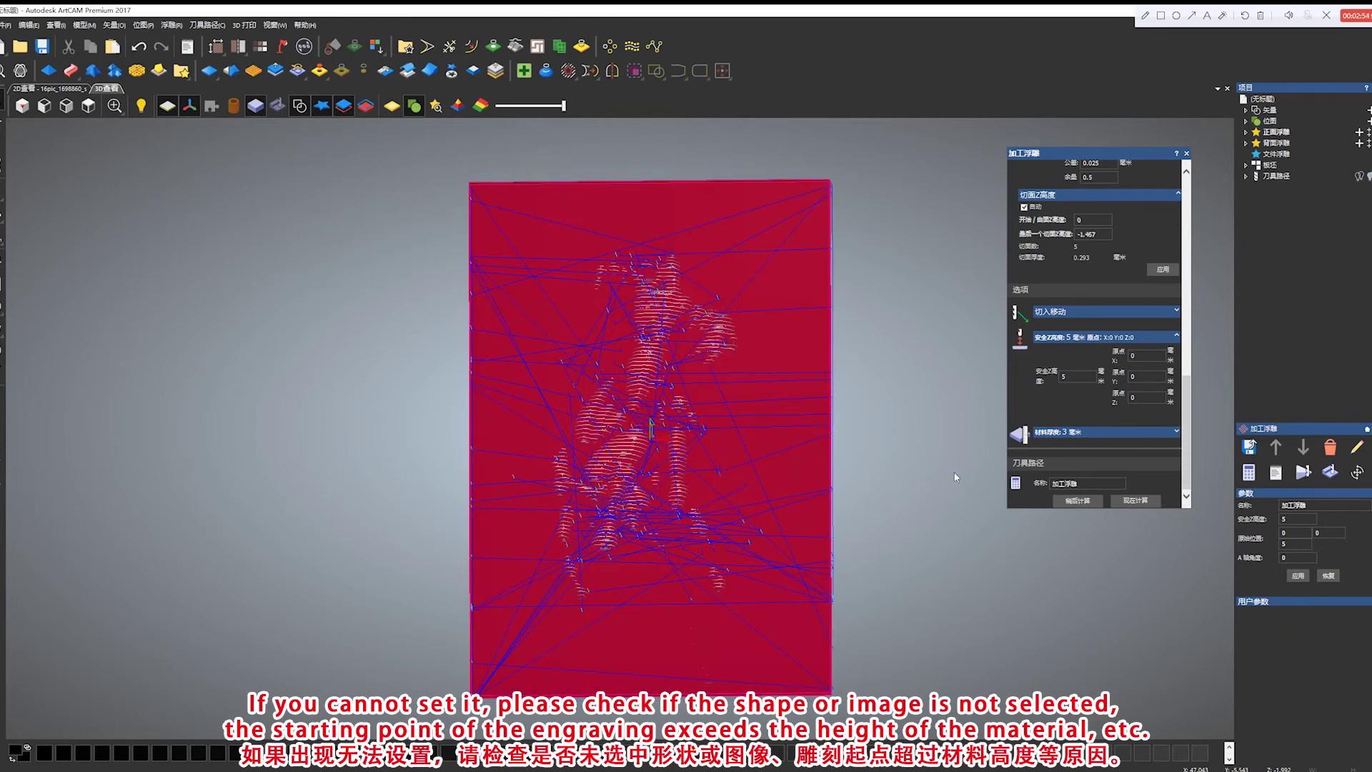
{"action": "left_click", "coordinate": [1305, 472]}
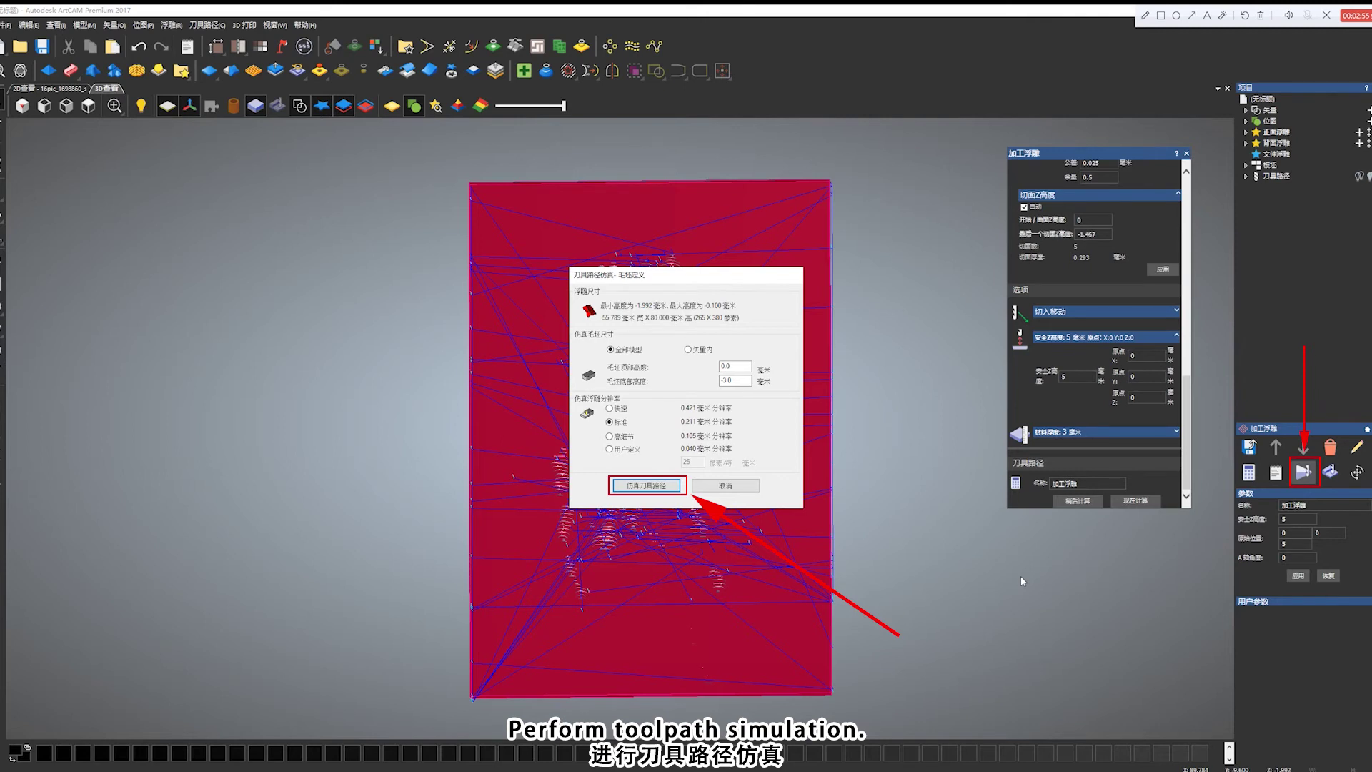
{"action": "key", "text": "Return"}
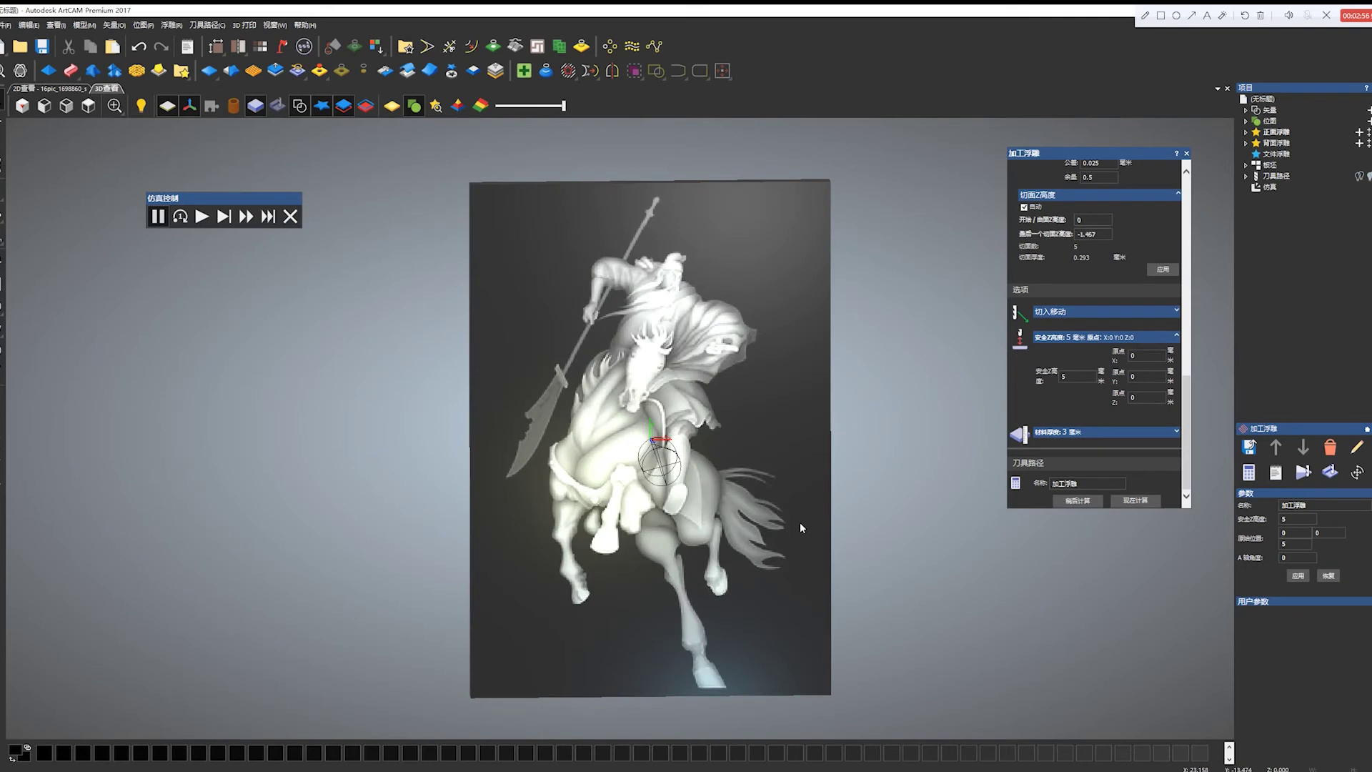
{"action": "left_click", "coordinate": [201, 216]}
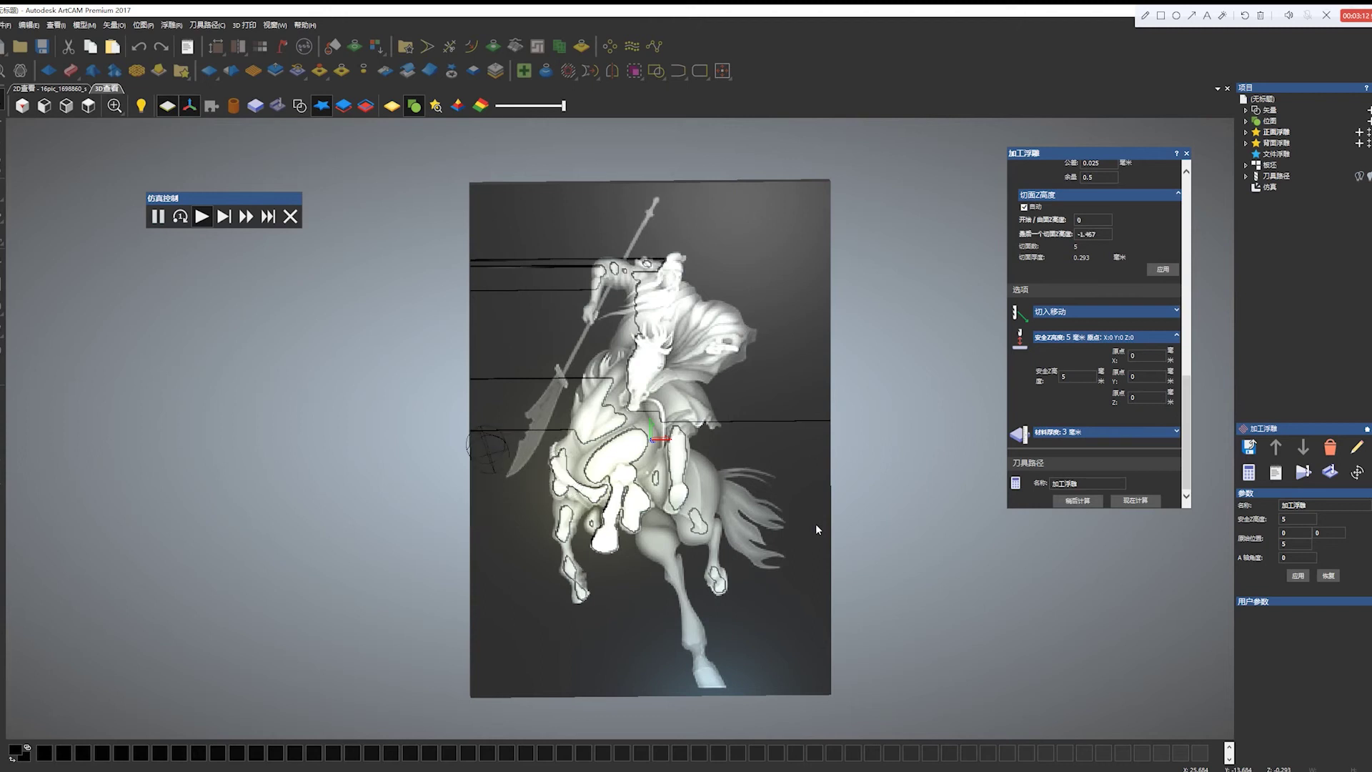
Examine the simulated cutting of the horse-and-rider relief from several angles and up close.
{"action": "left_click_drag", "start_coordinate": [793, 507], "coordinate": [786, 429]}
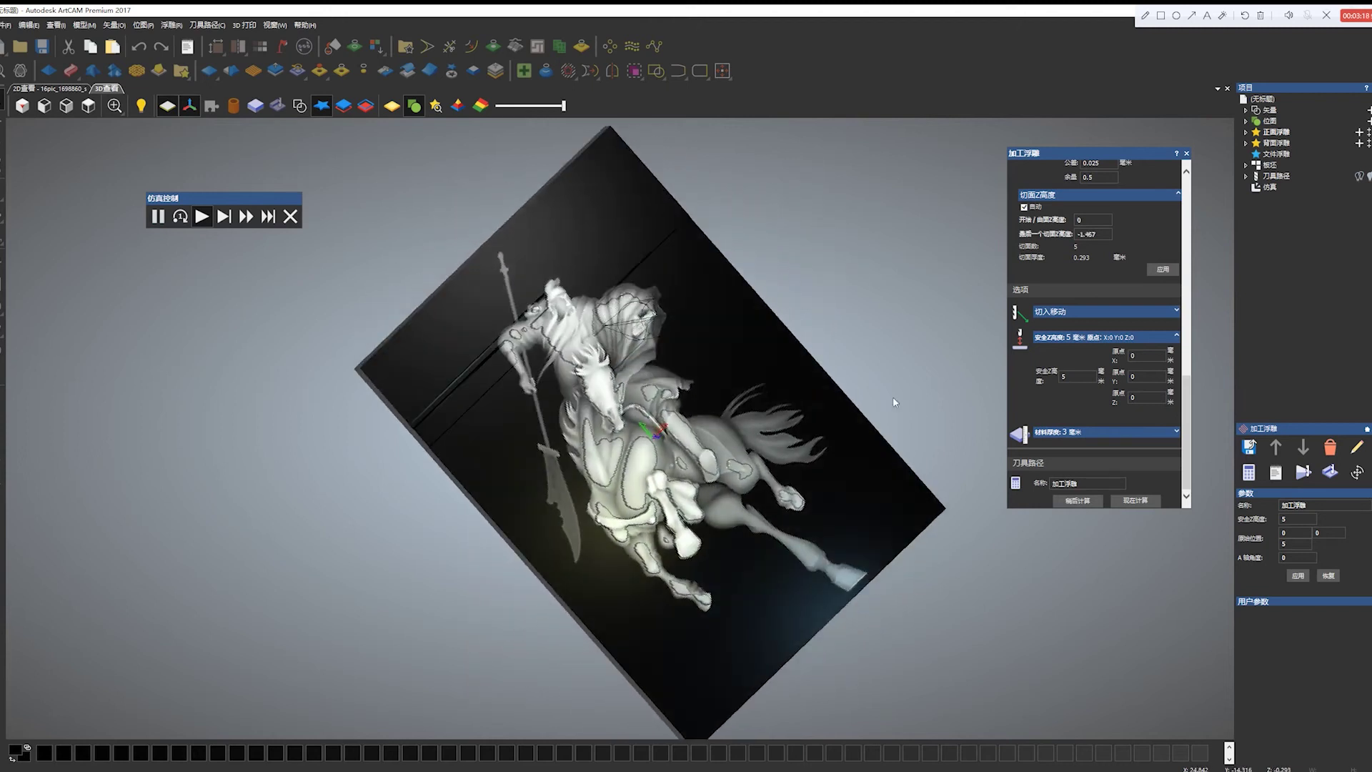
{"action": "right_click_drag", "start_coordinate": [786, 429], "coordinate": [764, 591]}
{"action": "scroll", "coordinate": [799, 449], "scroll_direction": "up", "scroll_amount": 5}
{"action": "left_click_drag", "start_coordinate": [798, 449], "coordinate": [820, 357]}
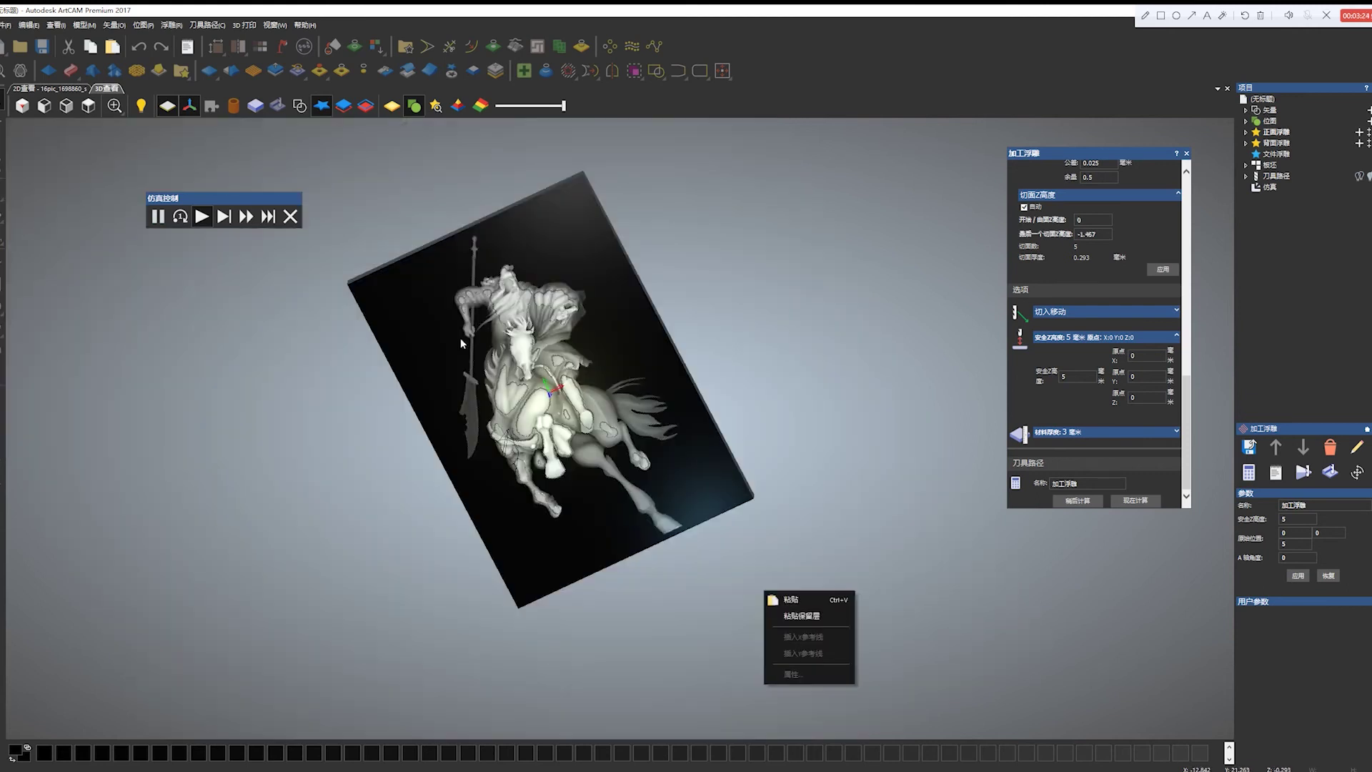
{"action": "left_click_drag", "start_coordinate": [452, 414], "coordinate": [500, 443]}
{"action": "right_click", "coordinate": [1192, 573]}
{"action": "right_click", "coordinate": [1113, 560]}
{"action": "scroll", "coordinate": [586, 491], "scroll_direction": "up", "scroll_amount": 3}
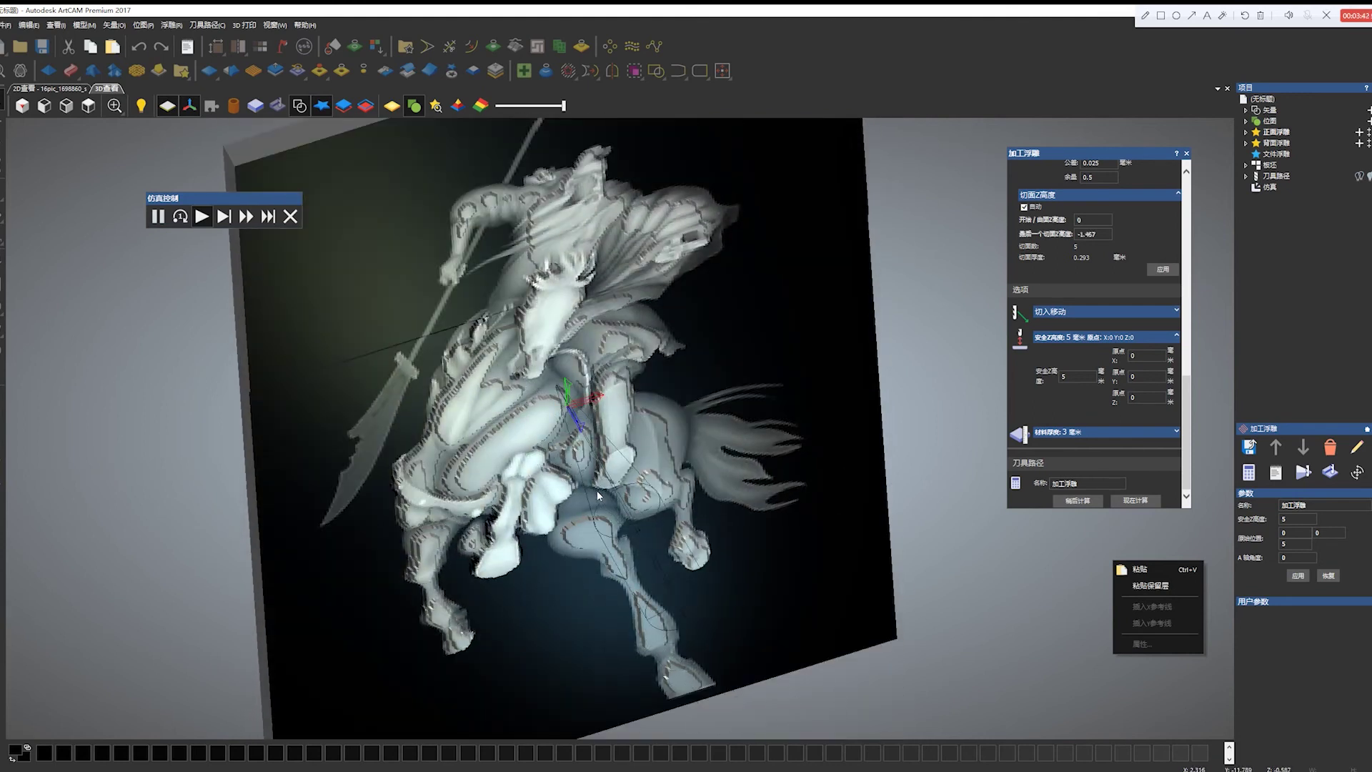
{"action": "scroll", "coordinate": [598, 490], "scroll_direction": "down", "scroll_amount": 3}
{"action": "left_click_drag", "start_coordinate": [598, 490], "coordinate": [561, 342]}
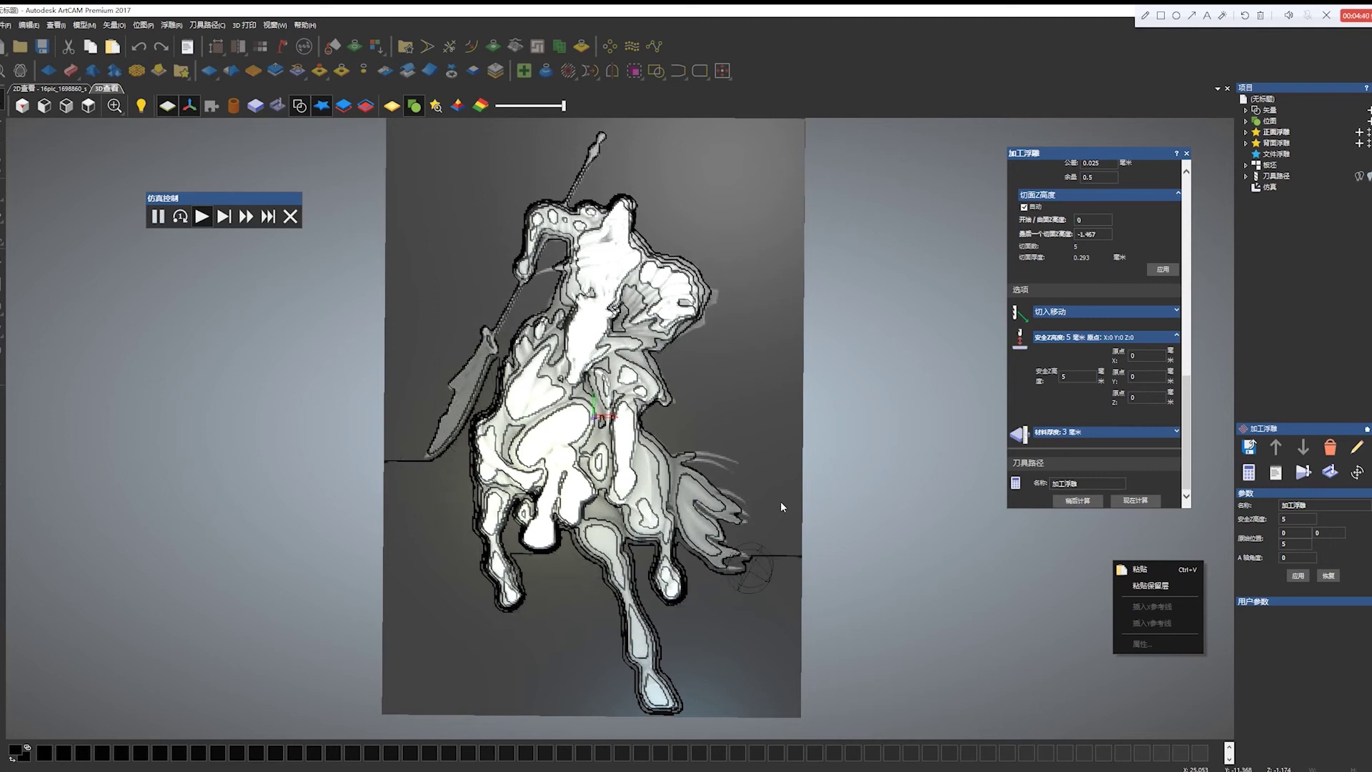
Check the finishing and roughing tool parameters of the relief toolpath and close the simulation.
{"action": "scroll", "coordinate": [1087, 399], "scroll_direction": "up", "scroll_amount": 5}
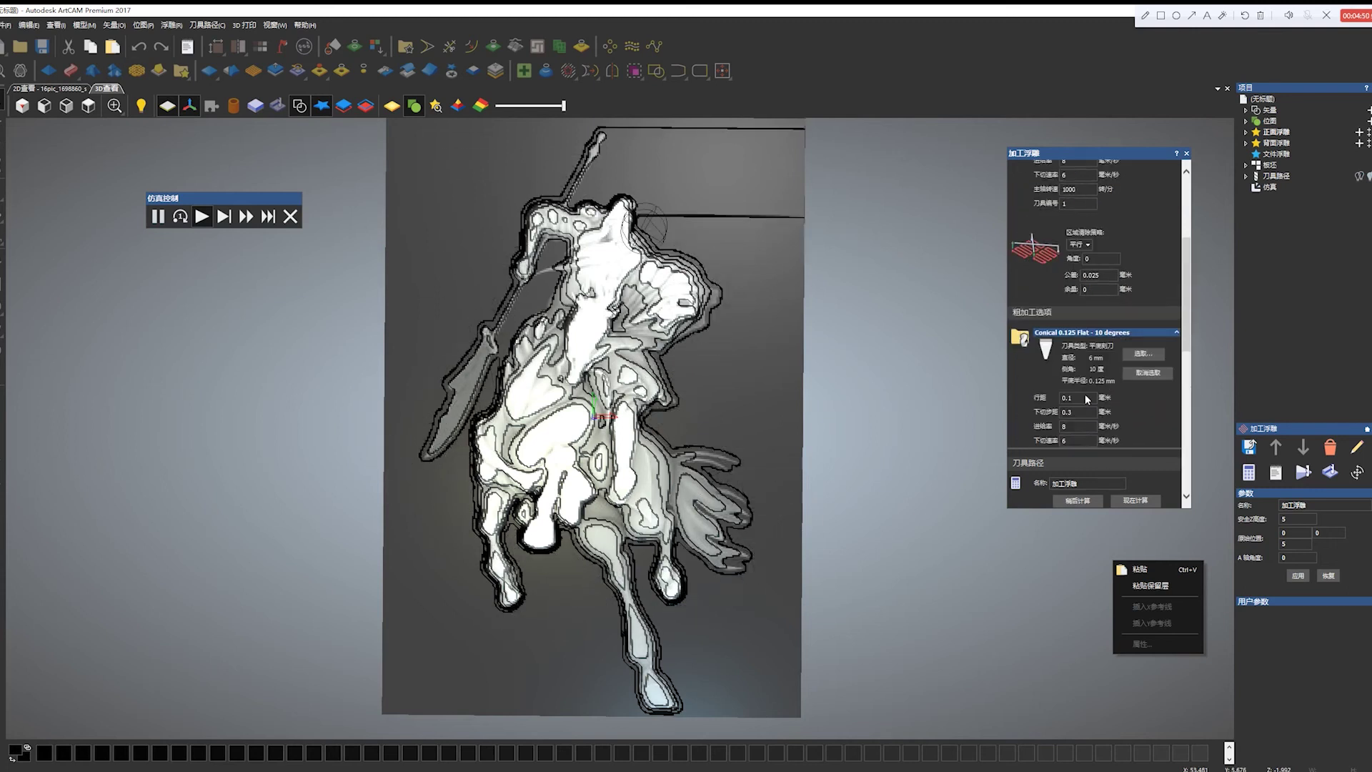
{"action": "scroll", "coordinate": [1087, 398], "scroll_direction": "up", "scroll_amount": 4}
{"action": "scroll", "coordinate": [537, 362], "scroll_direction": "up", "scroll_amount": 3}
{"action": "scroll", "coordinate": [537, 362], "scroll_direction": "down", "scroll_amount": 5}
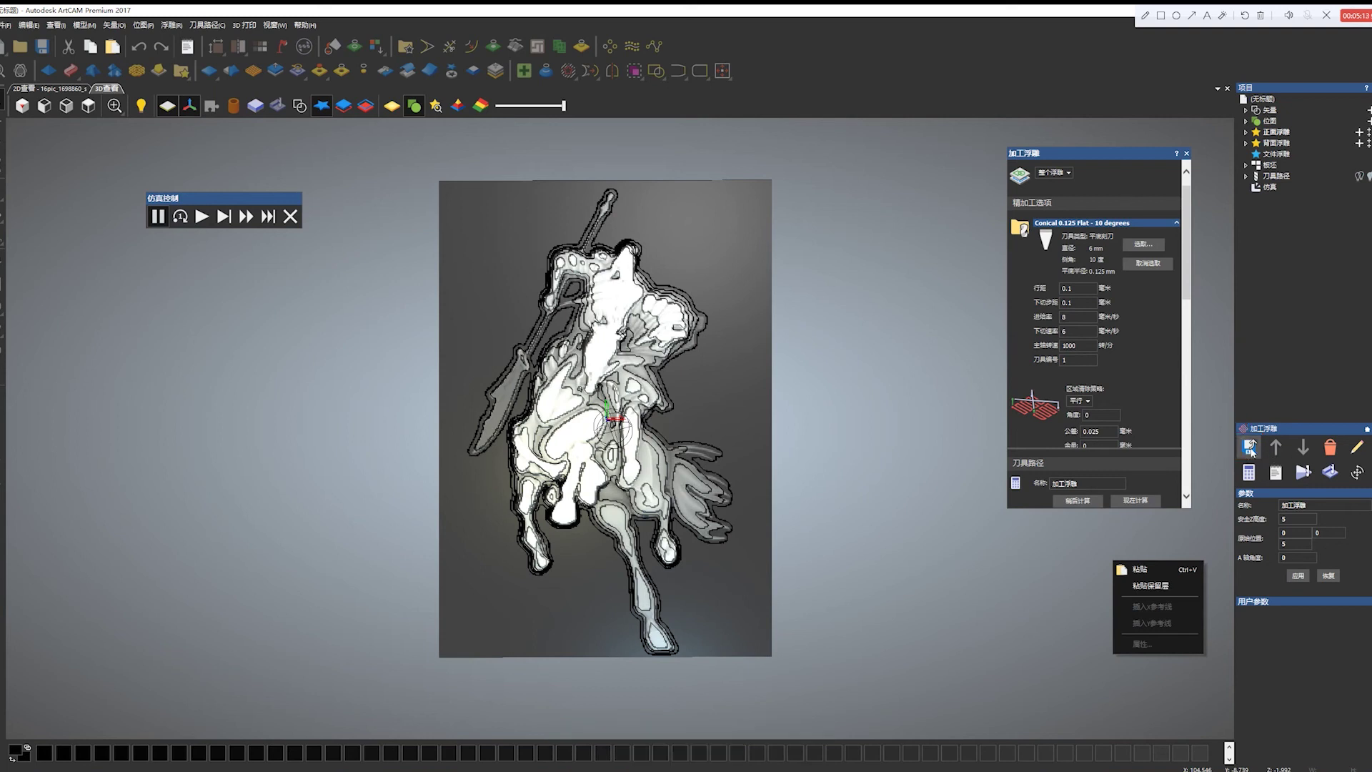
{"action": "left_click", "coordinate": [290, 221]}
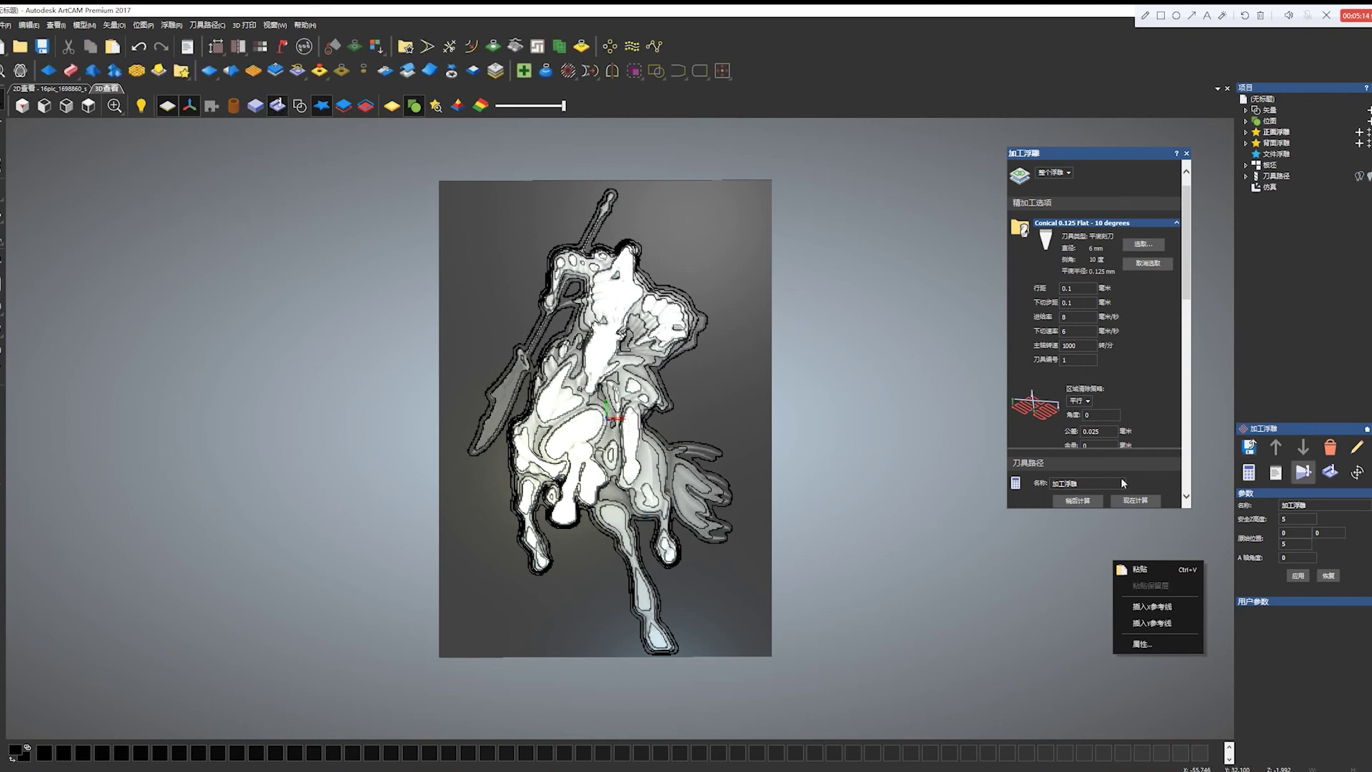
Save both calculated relief toolpaths to the Desktop as 7777 in the Maxicam MAXI-W Arcs (mm) (*.nc) format.
{"action": "left_click", "coordinate": [1249, 448]}
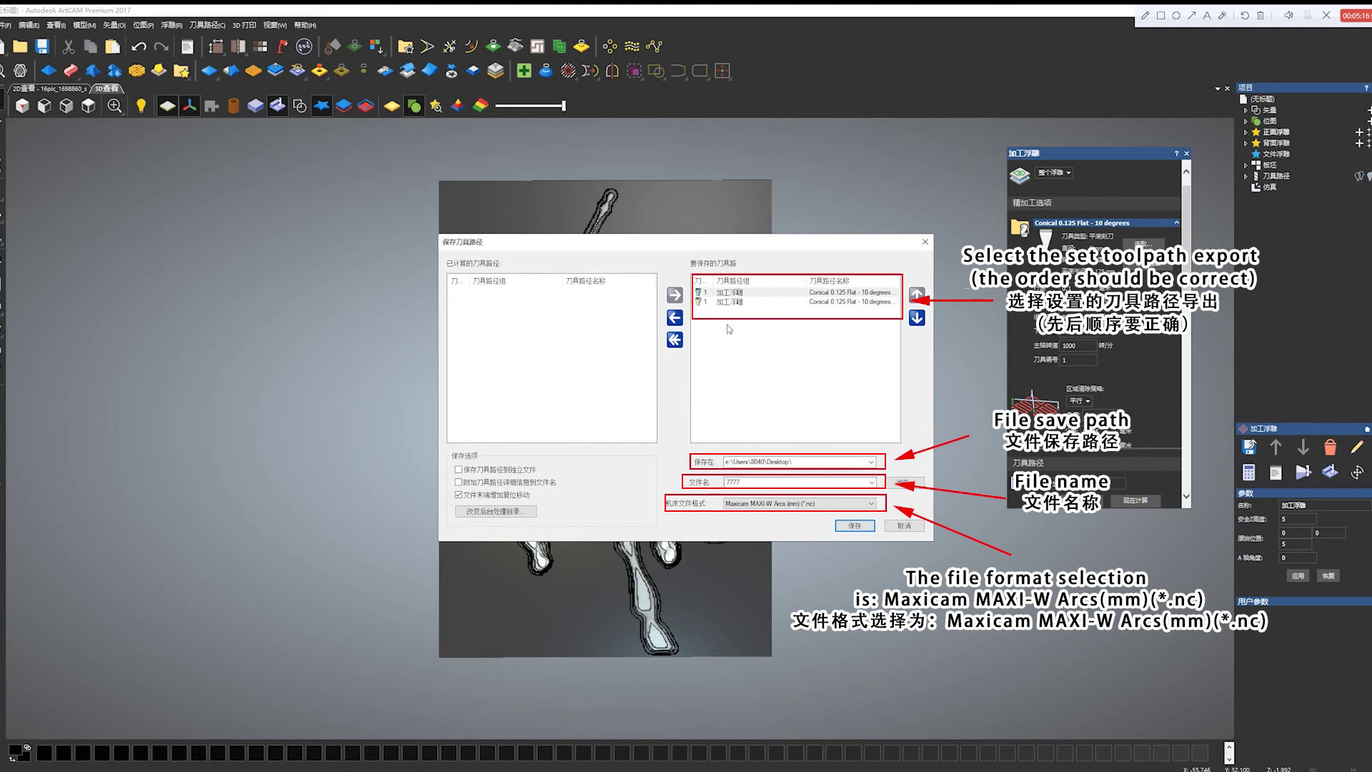
{"action": "left_click", "coordinate": [786, 368]}
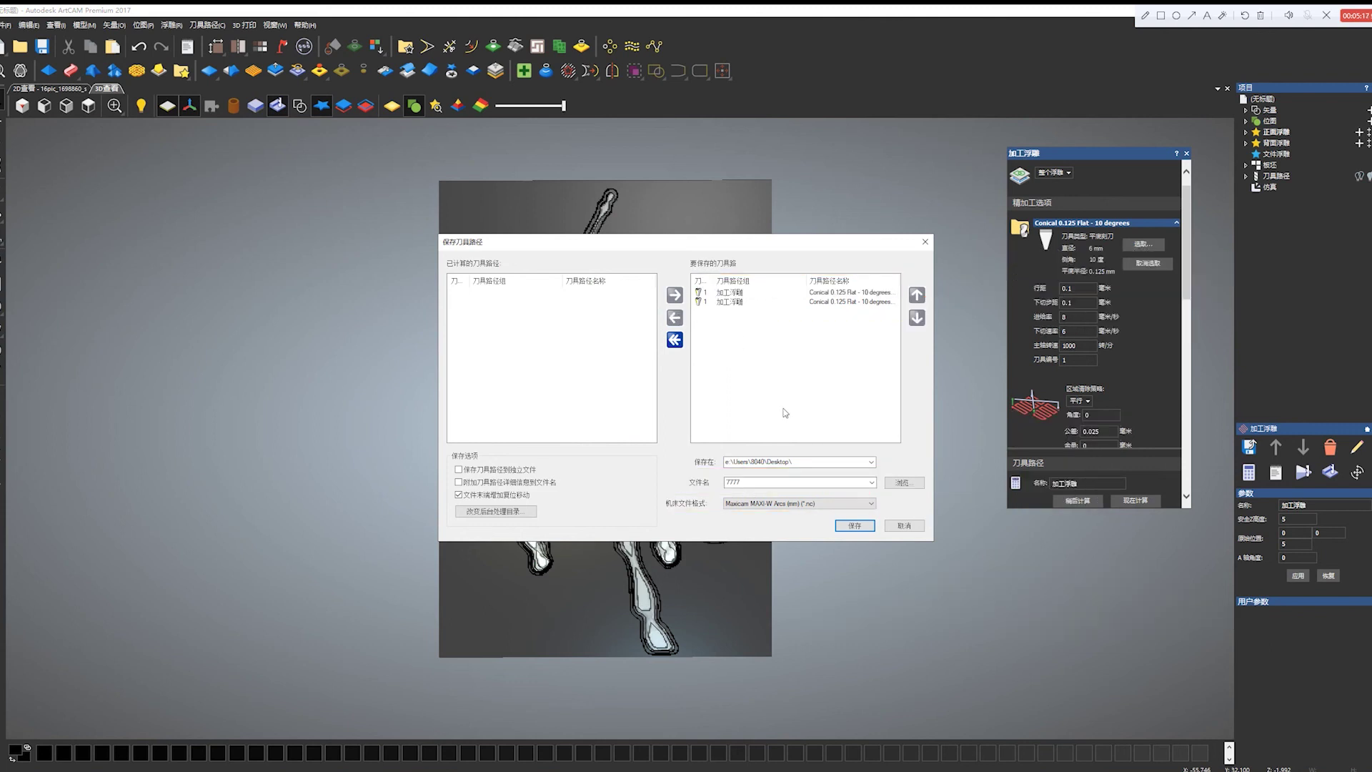
{"action": "left_click", "coordinate": [739, 301]}
{"action": "left_click", "coordinate": [772, 373]}
{"action": "left_click", "coordinate": [778, 503]}
{"action": "left_click", "coordinate": [755, 513]}
{"action": "left_click", "coordinate": [856, 526]}
{"action": "left_click", "coordinate": [922, 243]}
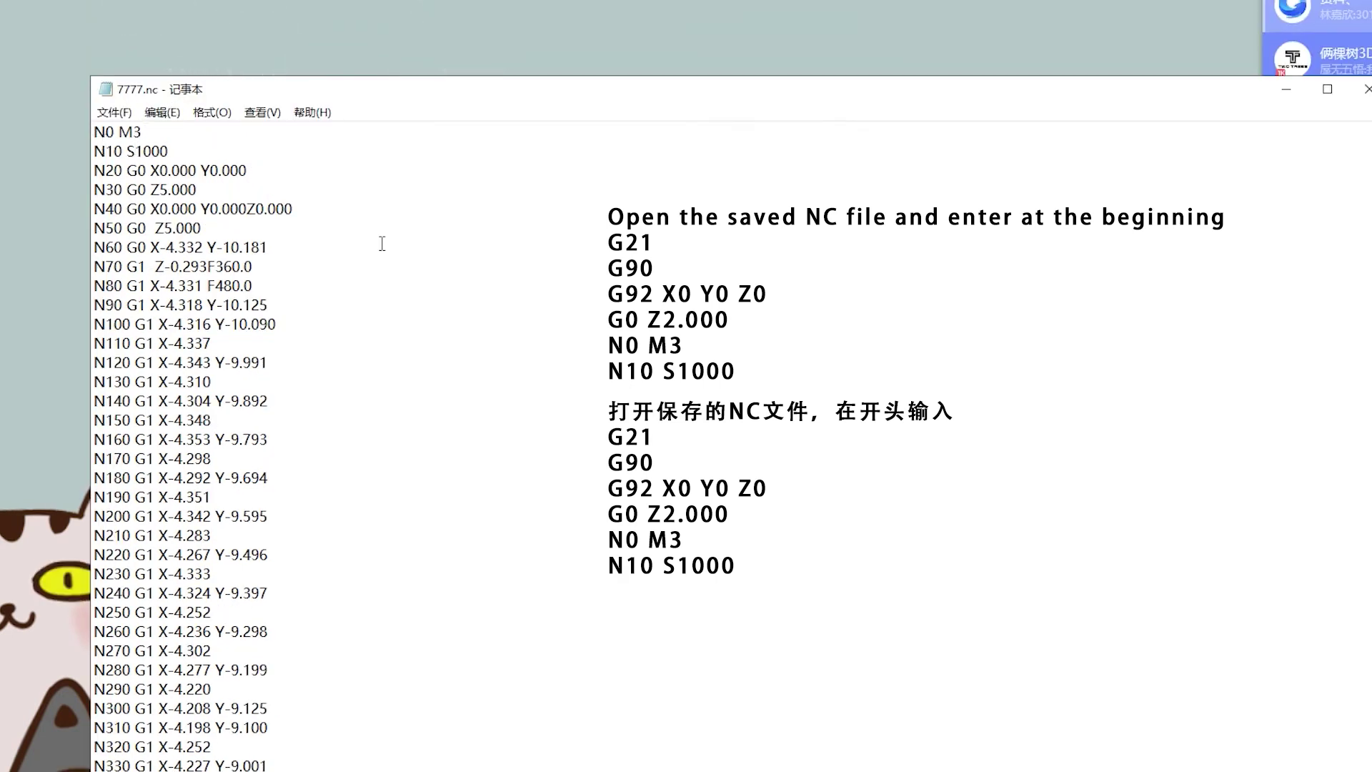
In Notepad, insert the lines G21, G90, G92 X0 Y0 Z0, G0 Z2.000, N0 M3 and N10 S1000 at the start of 7777.nc and save it.
{"action": "key", "text": "Return"}
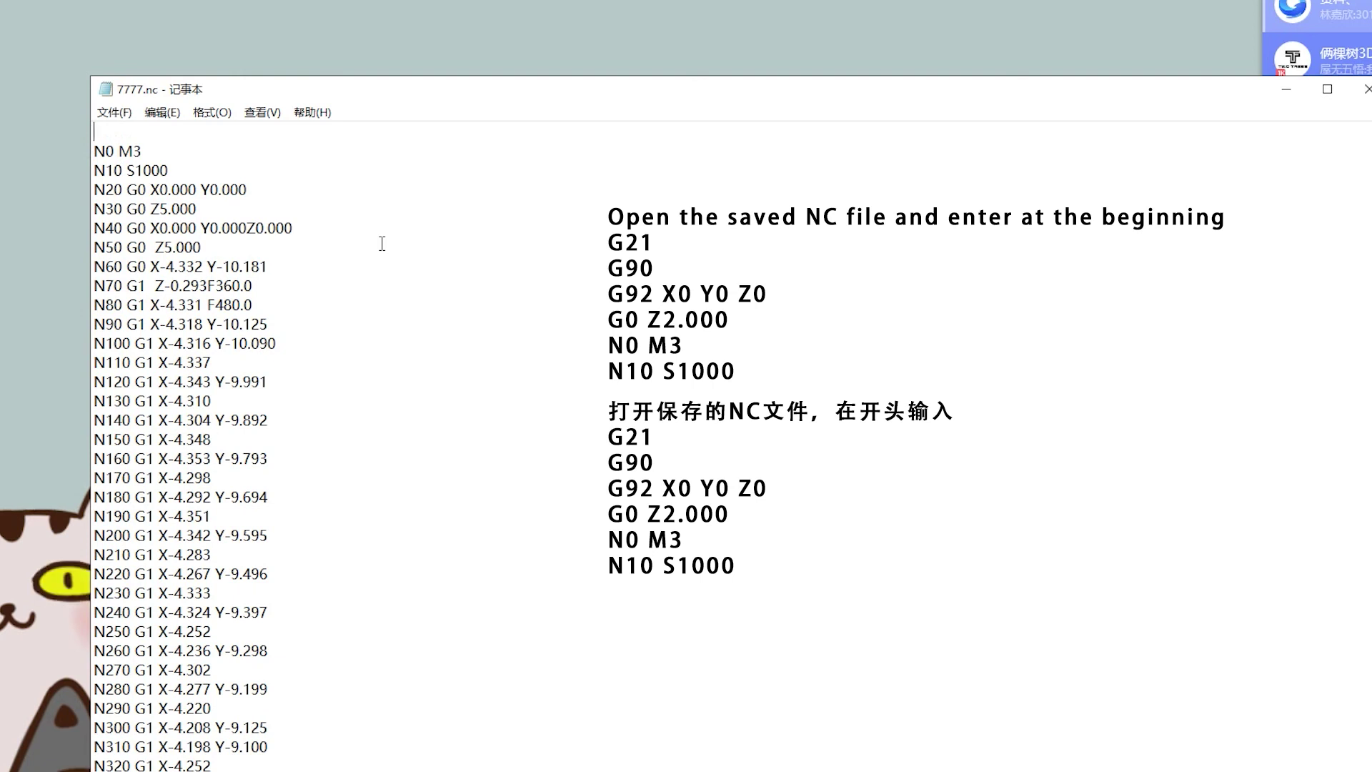
{"action": "type", "text": "G21 G90 G92 X0 Y0 Z0 G0 Z2.000 N0 M3 N10 S1000"}
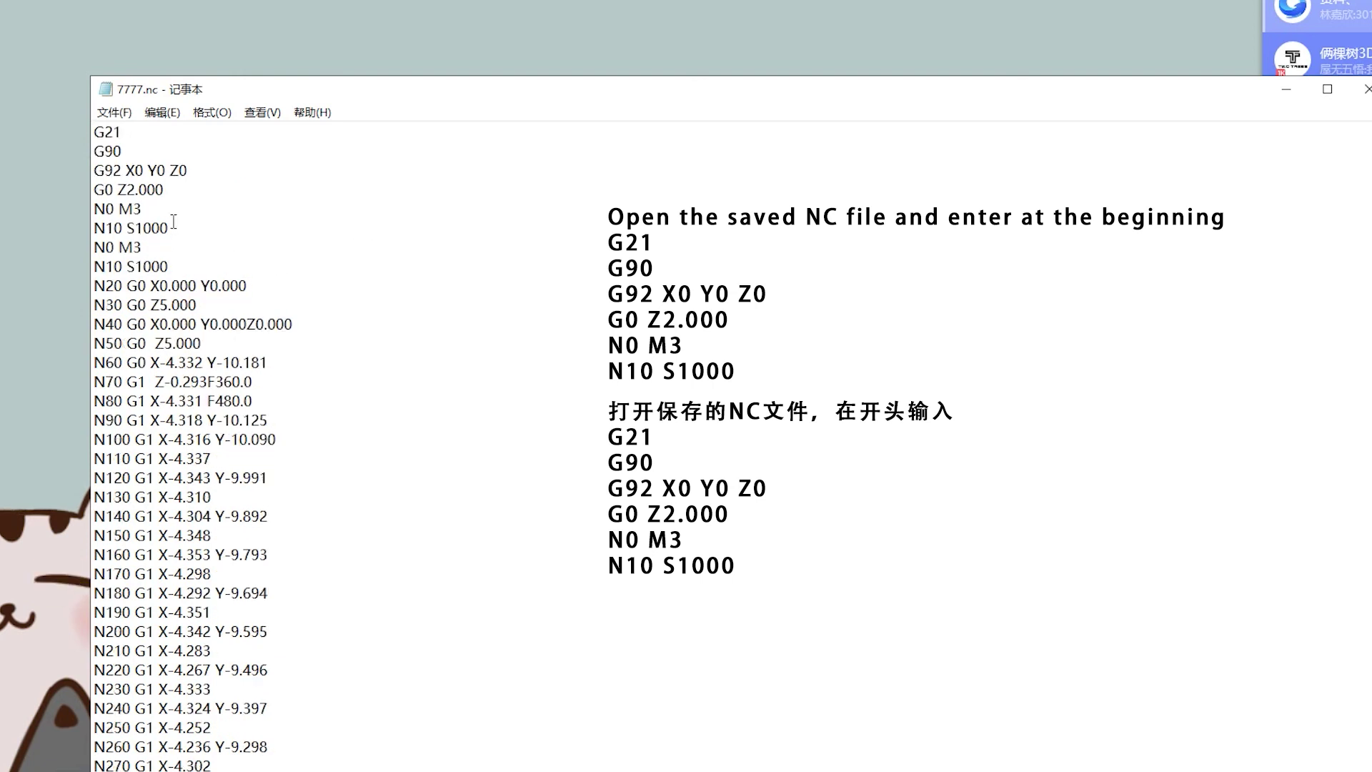
{"action": "left_click", "coordinate": [113, 117]}
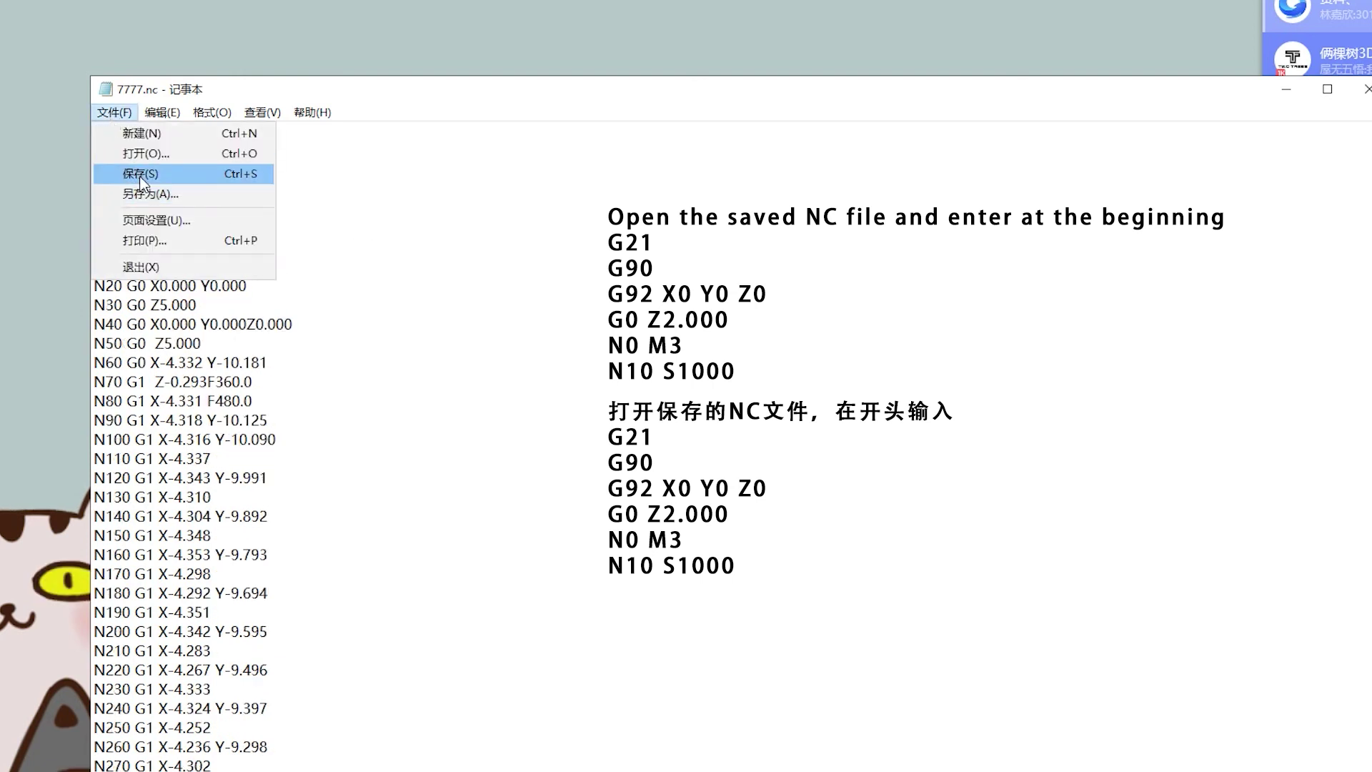
{"action": "left_click", "coordinate": [140, 176]}
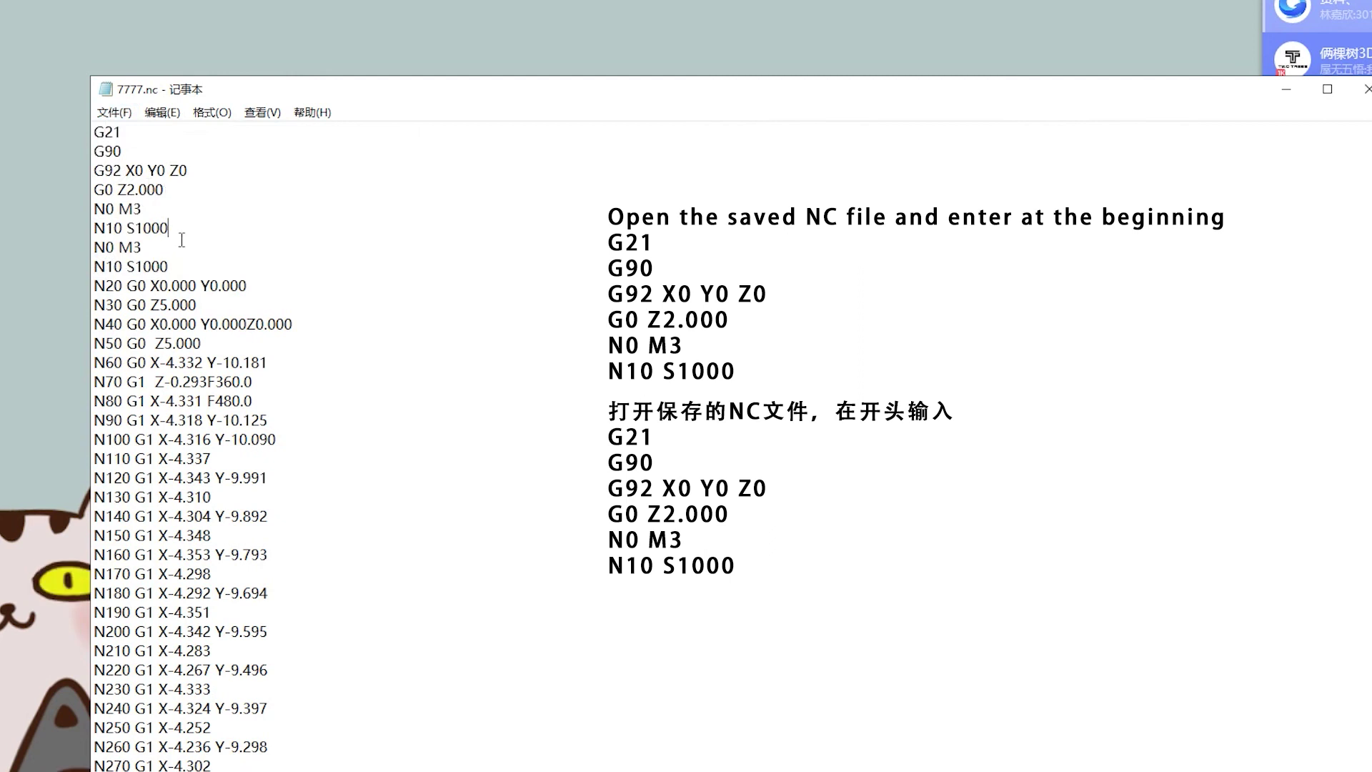
Highlight the six added header lines in 7777.nc for checking and save the file again.
{"action": "left_click_drag", "start_coordinate": [182, 232], "coordinate": [77, 136]}
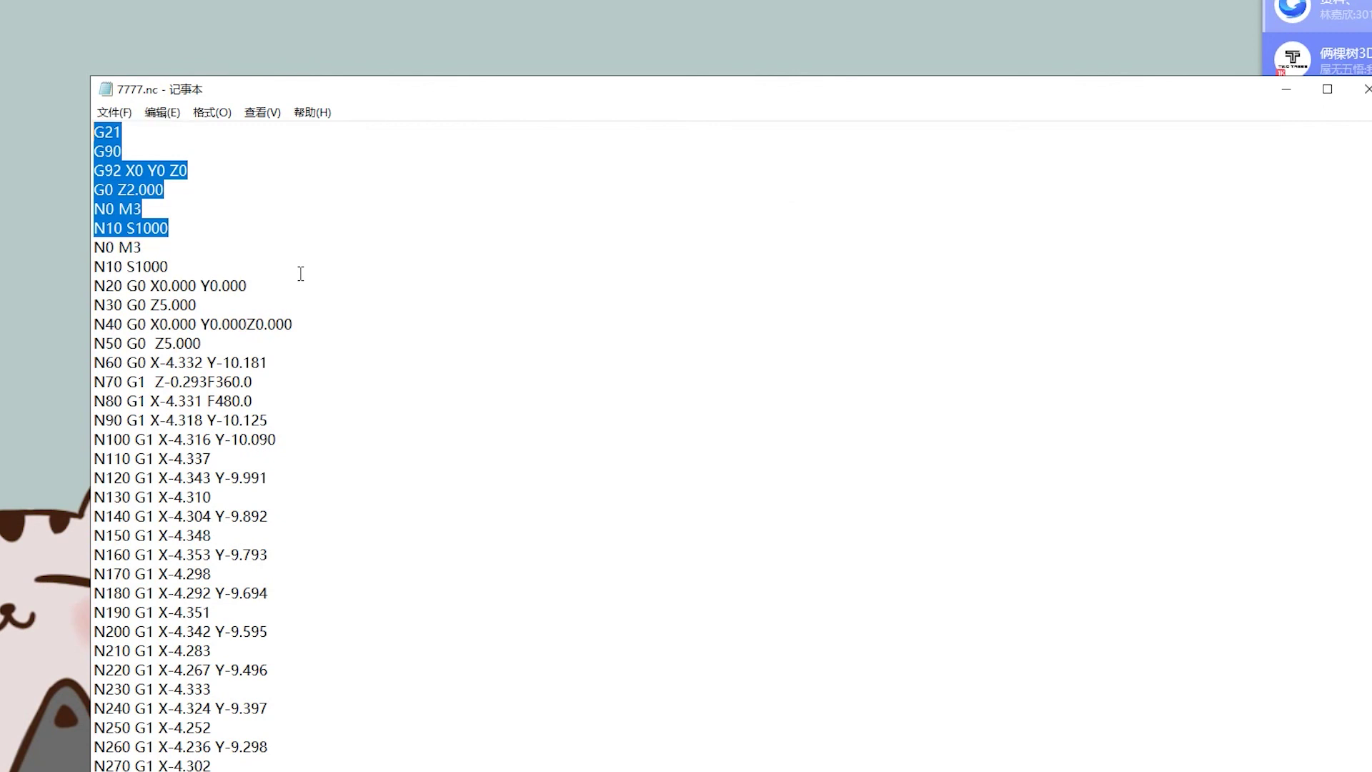
{"action": "left_click_drag", "start_coordinate": [439, 111], "coordinate": [348, 47]}
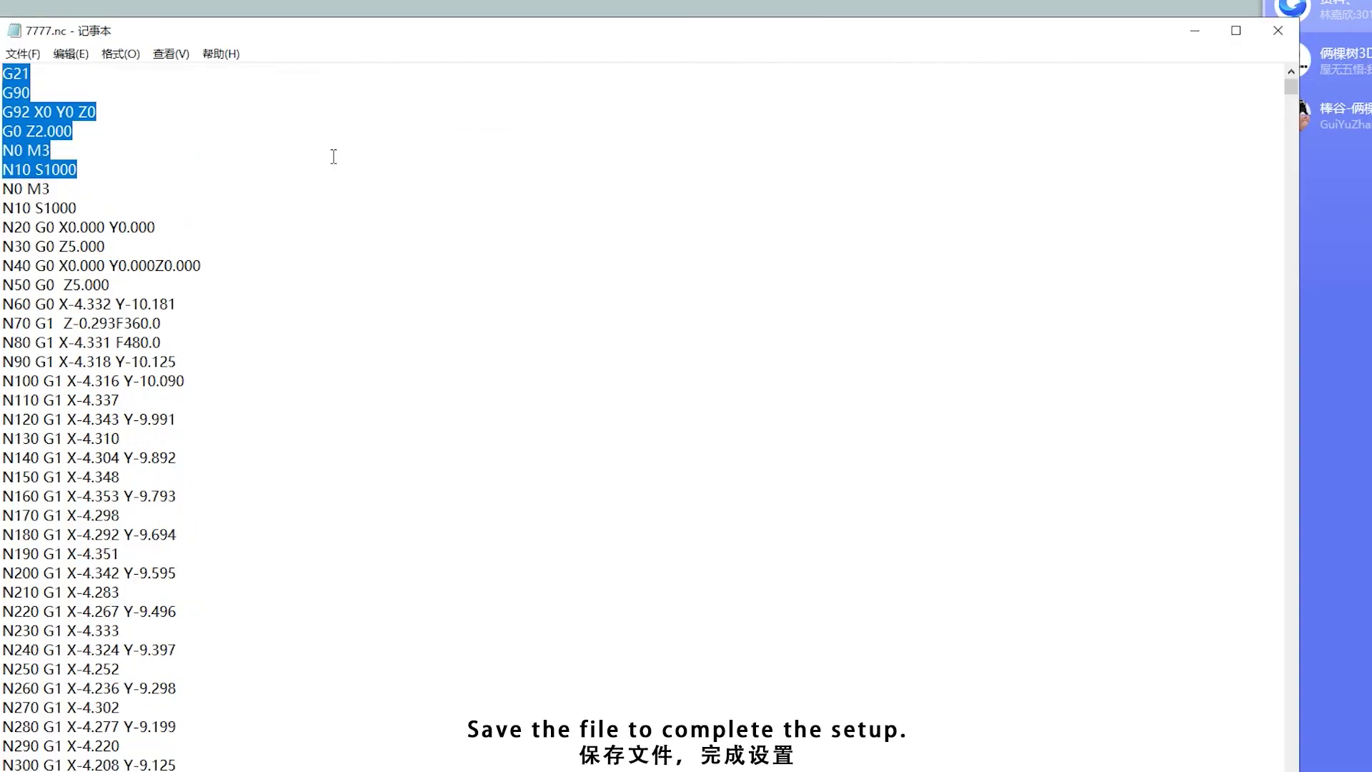
{"action": "left_click", "coordinate": [107, 72]}
{"action": "left_click", "coordinate": [23, 53]}
{"action": "left_click", "coordinate": [48, 114]}
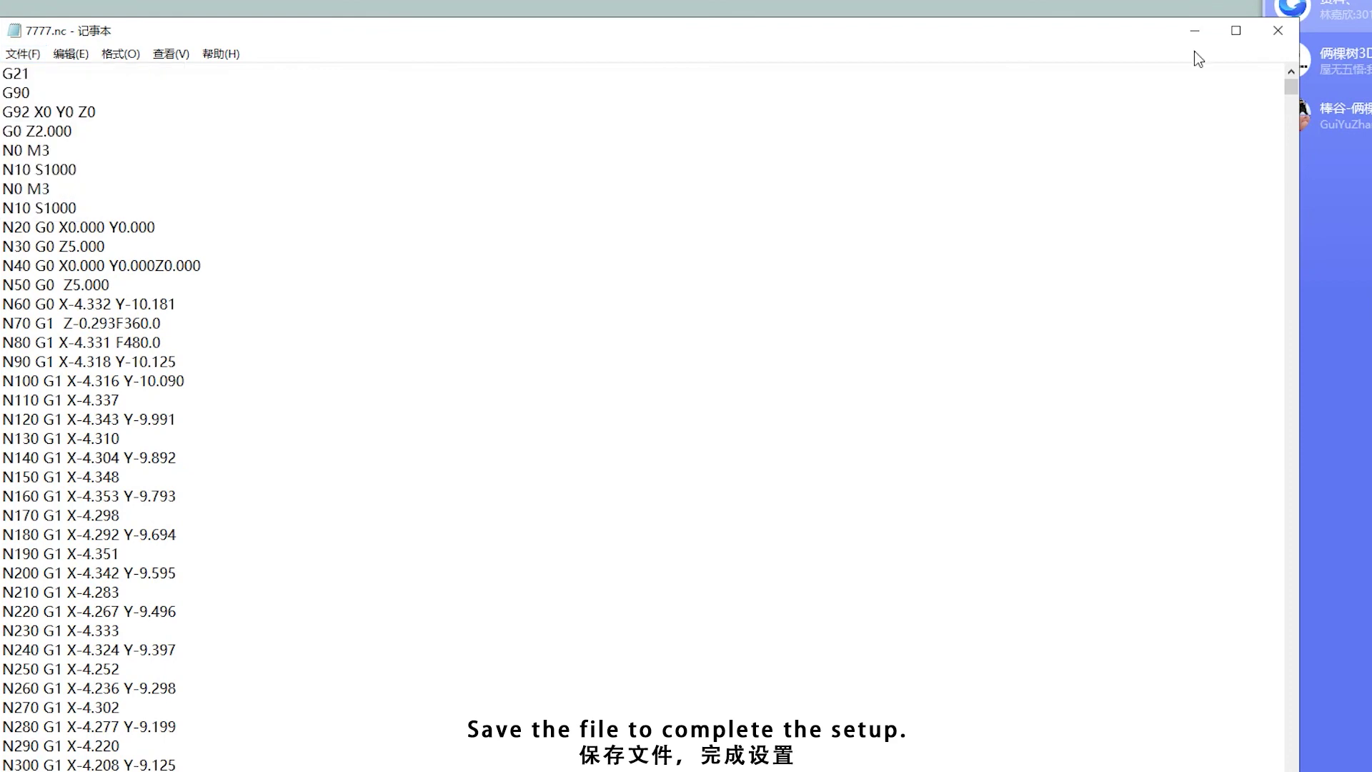